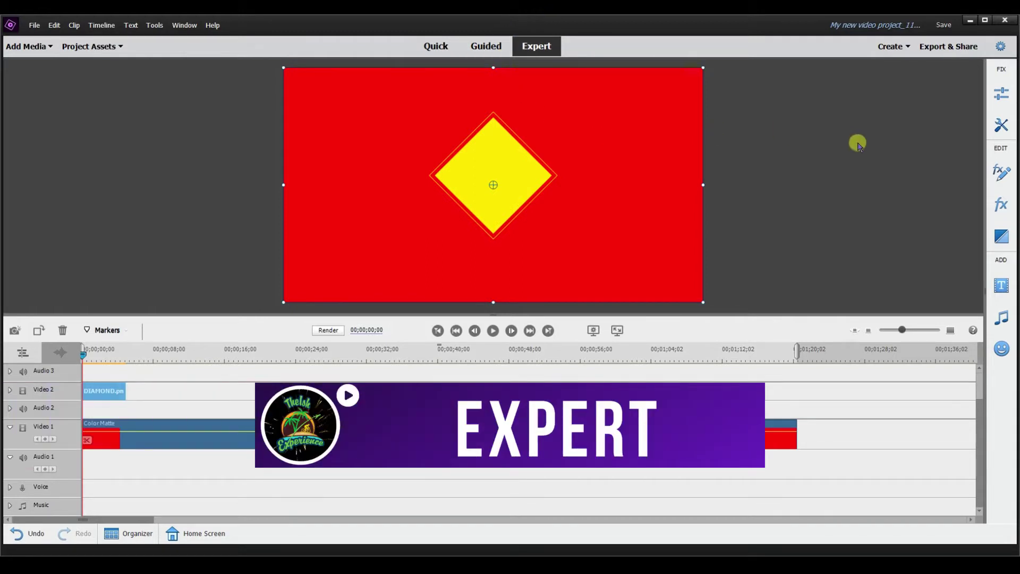
# Step: Show the keyframe timeline in the diamond clip's applied effects and turn on animation for Motion at the clip's start
pyautogui.click(997, 173)
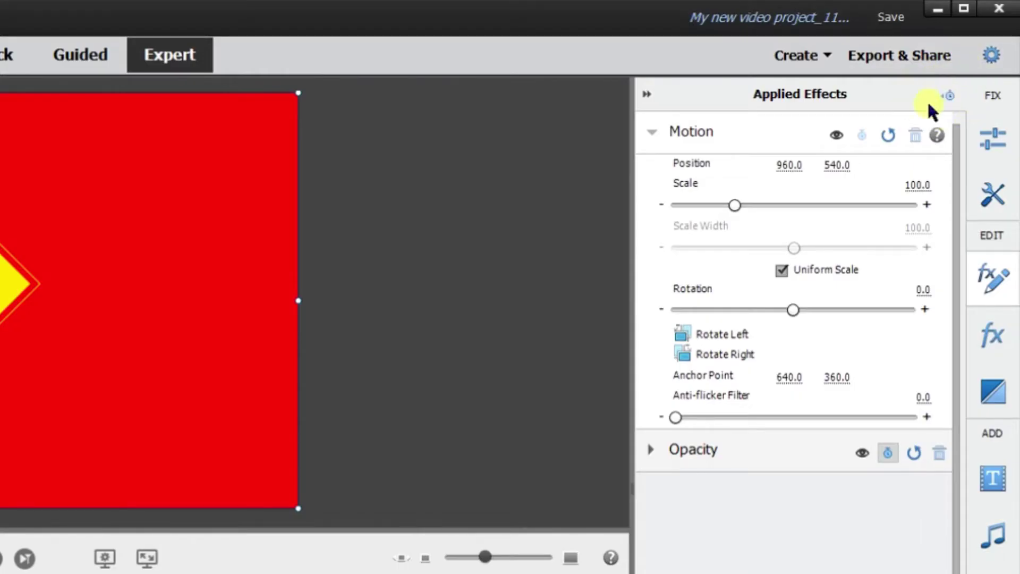
pyautogui.click(952, 92)
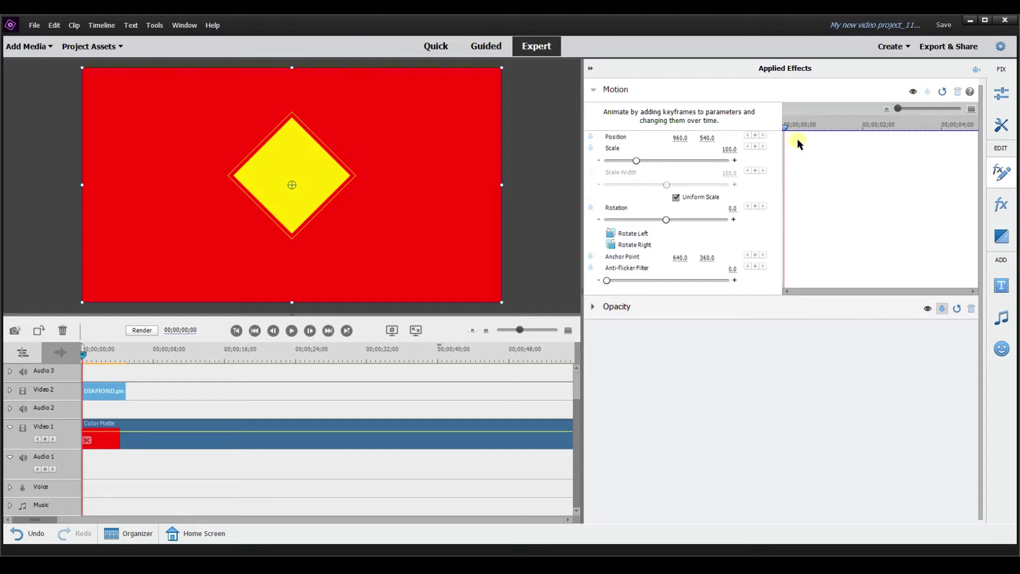
pyautogui.moveTo(784, 128); pyautogui.dragTo(834, 139)
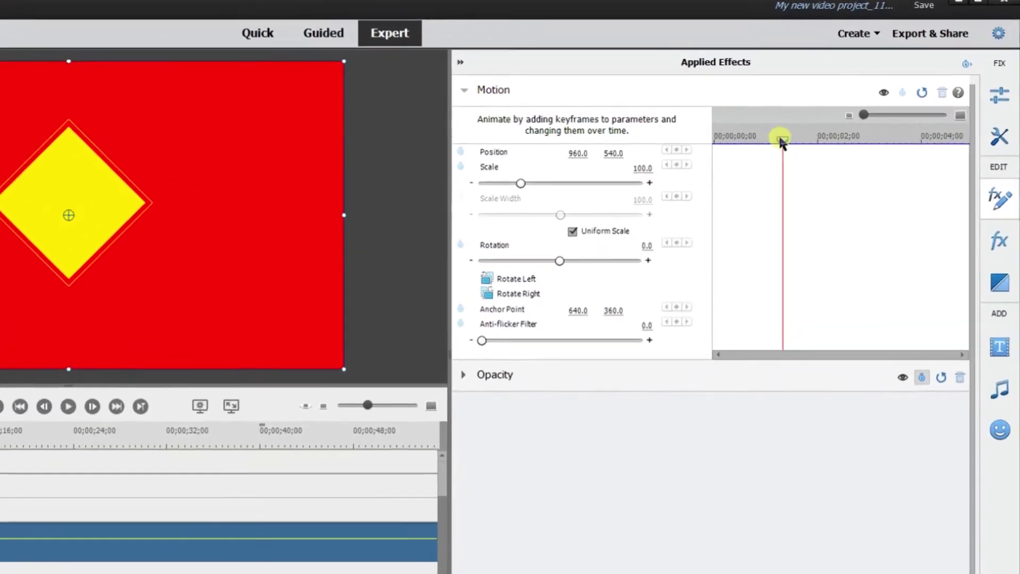
pyautogui.moveTo(780, 139); pyautogui.dragTo(714, 139)
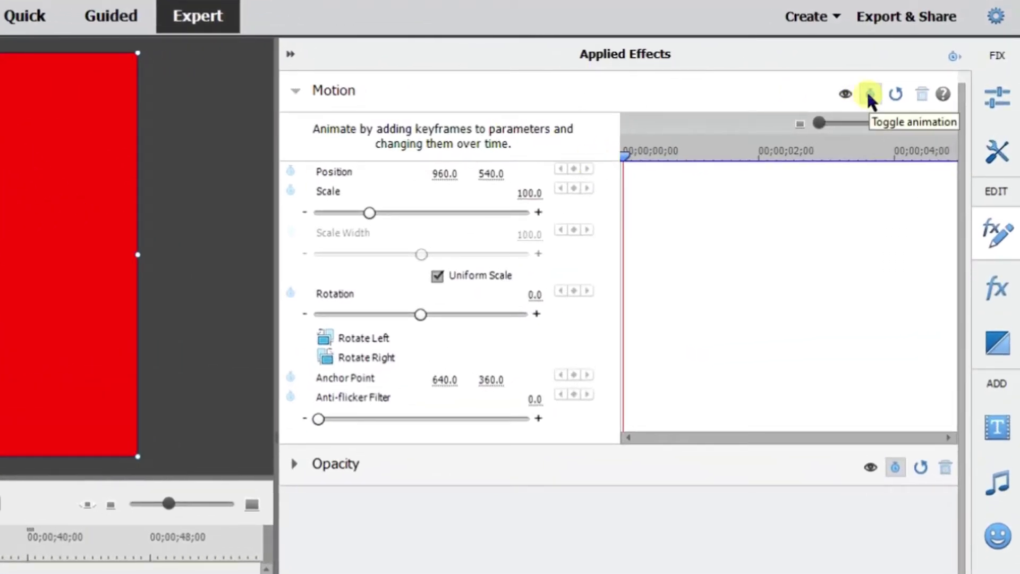
pyautogui.click(868, 94)
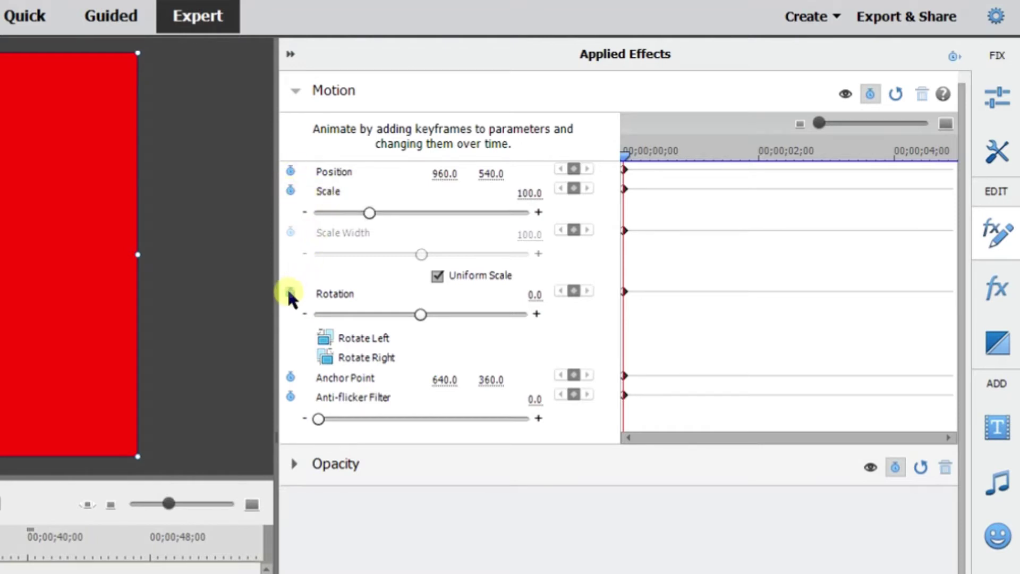
# Step: Examine which properties of the diamond clip's Opacity and Motion effects can be animated
pyautogui.click(295, 465)
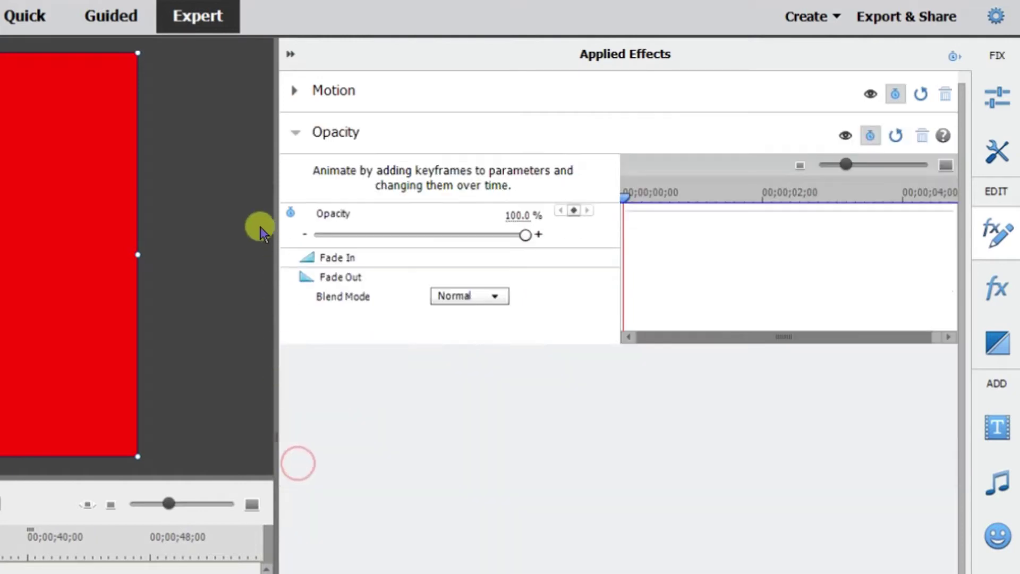
pyautogui.click(291, 212)
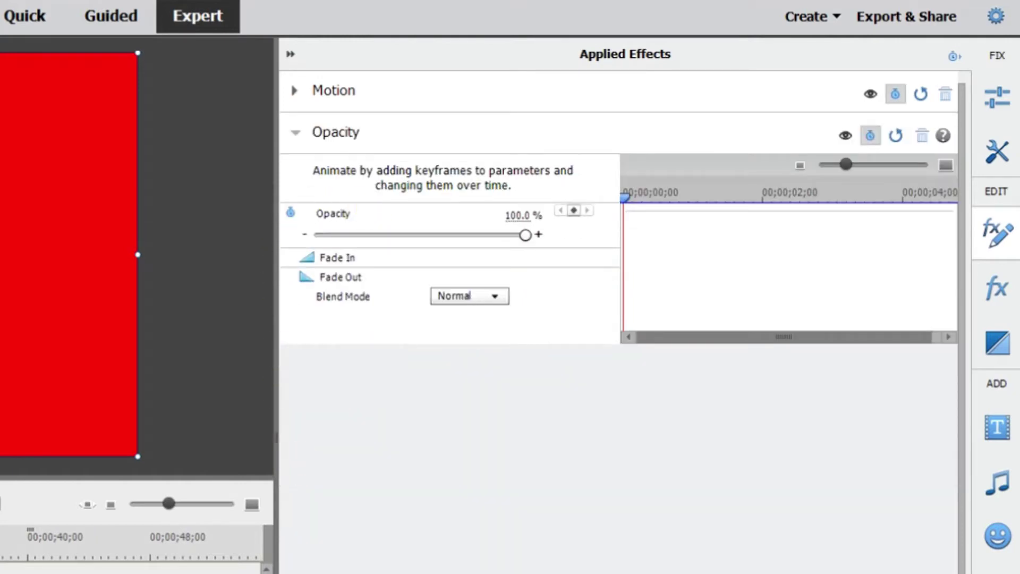
pyautogui.click(294, 91)
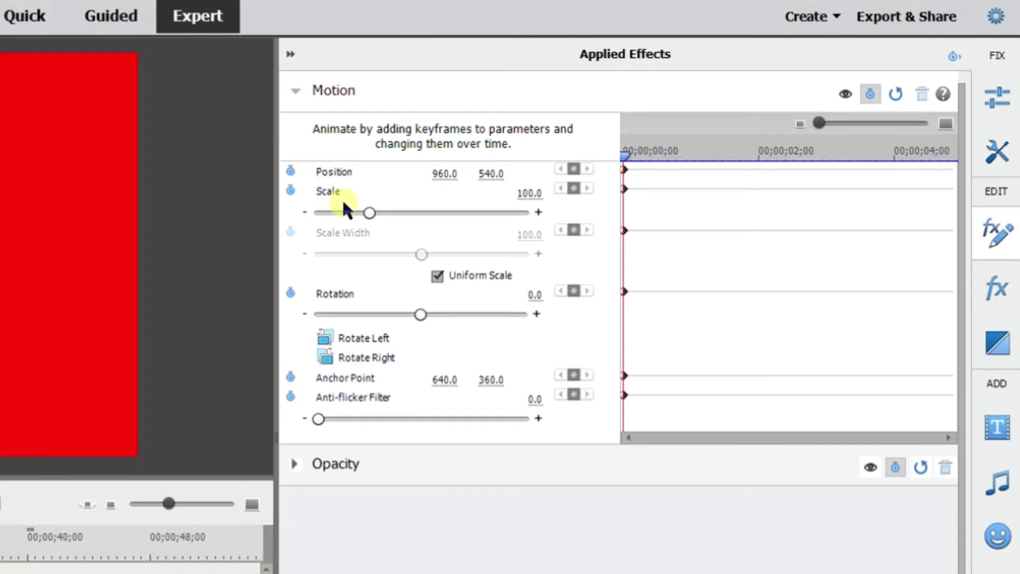
pyautogui.click(295, 464)
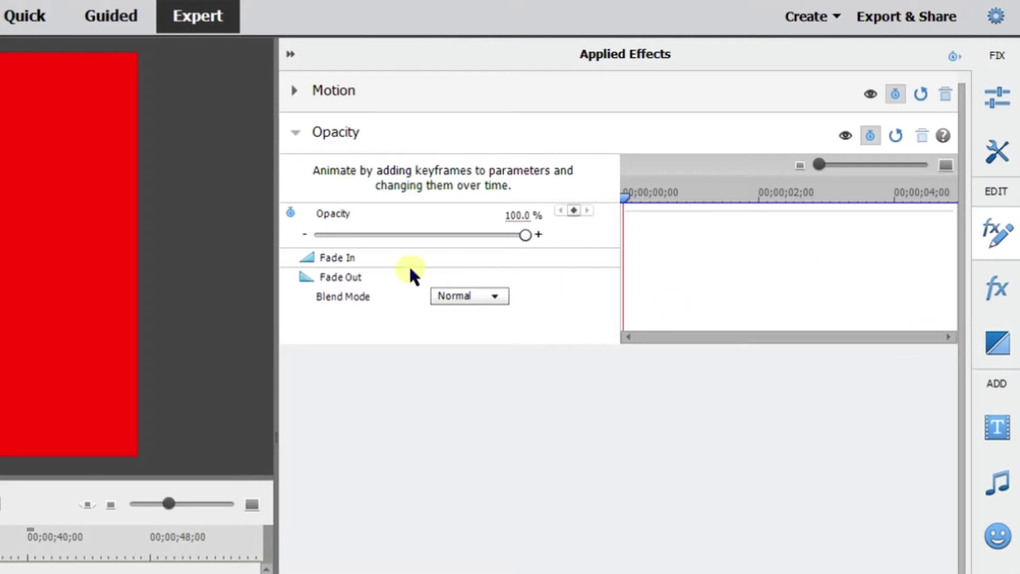
pyautogui.click(295, 92)
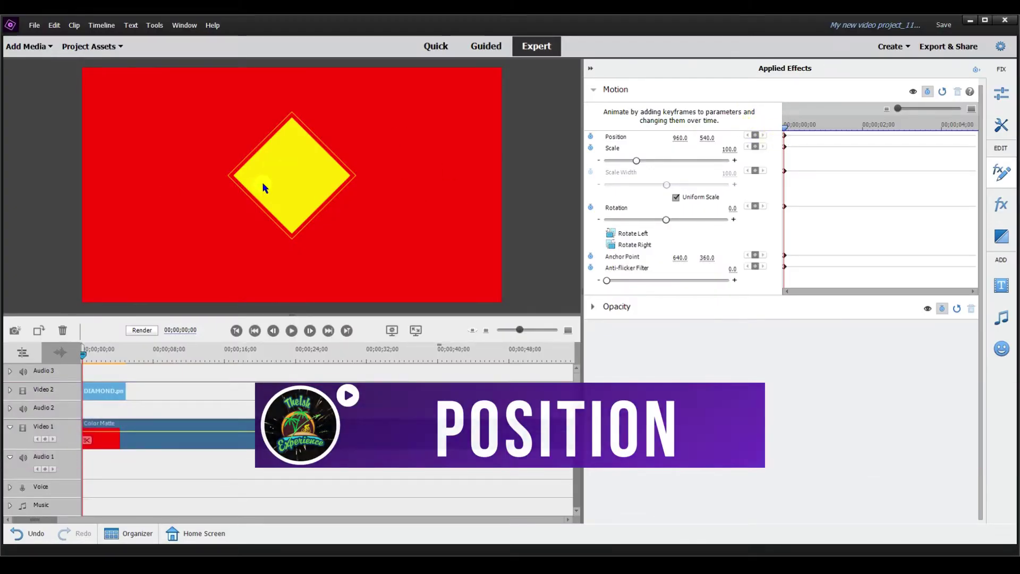
# Step: At 00;00;04;19, move the diamond off the frame's left side to a position of about -409, 545
pyautogui.click(243, 103)
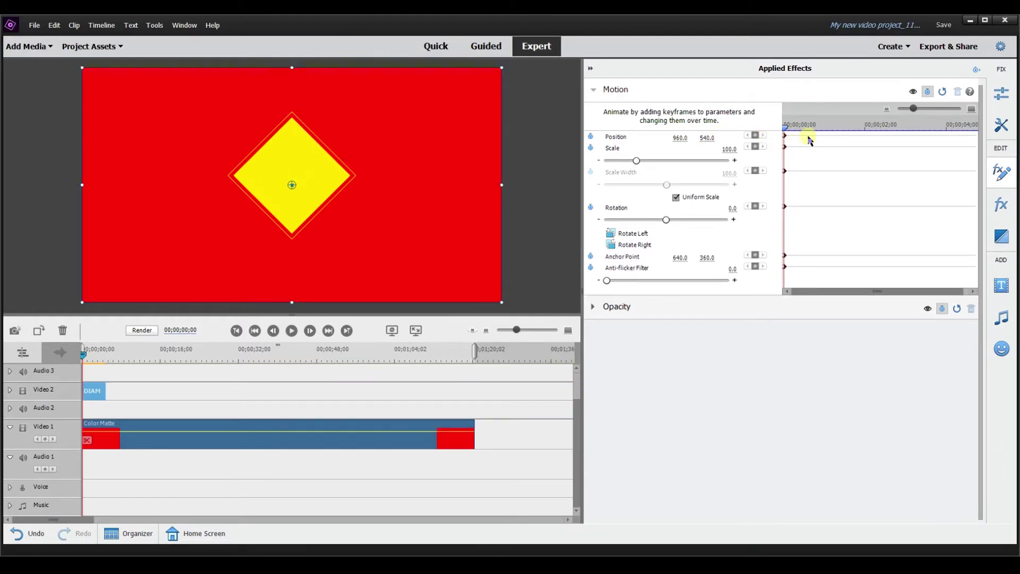
pyautogui.click(365, 149)
pyautogui.click(349, 185)
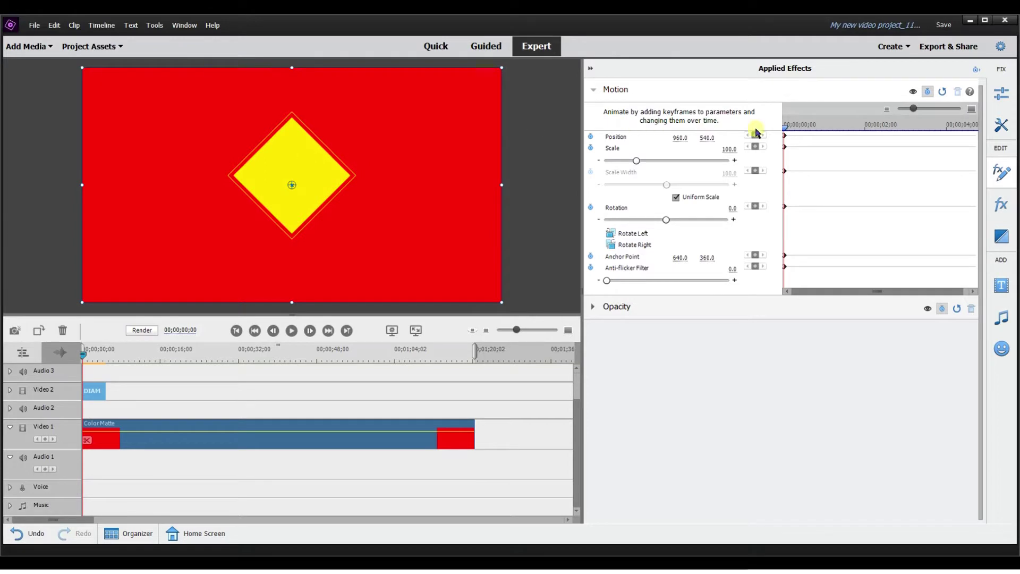
pyautogui.click(223, 255)
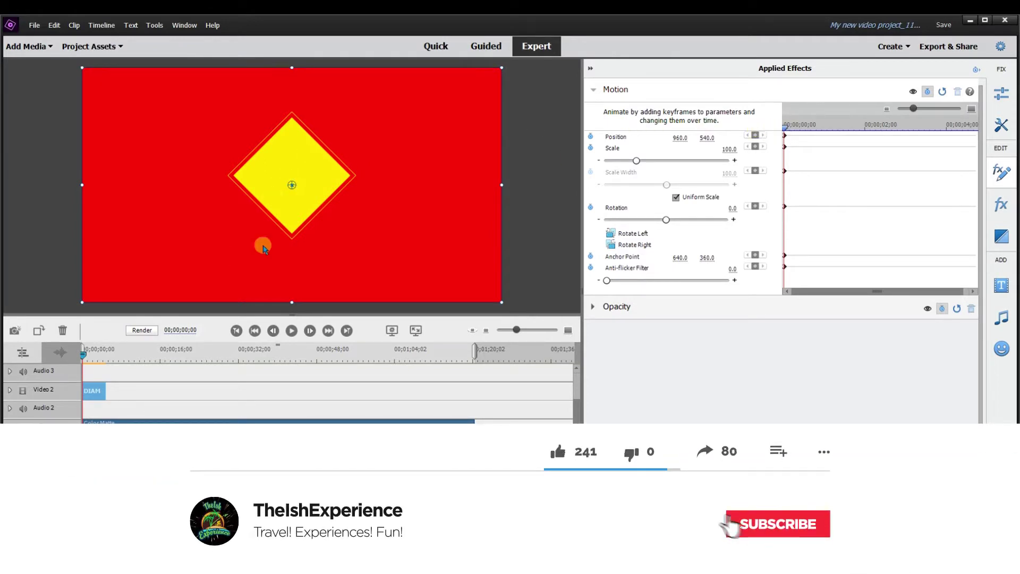
pyautogui.moveTo(786, 131); pyautogui.dragTo(931, 128)
pyautogui.moveTo(98, 363); pyautogui.dragTo(104, 355)
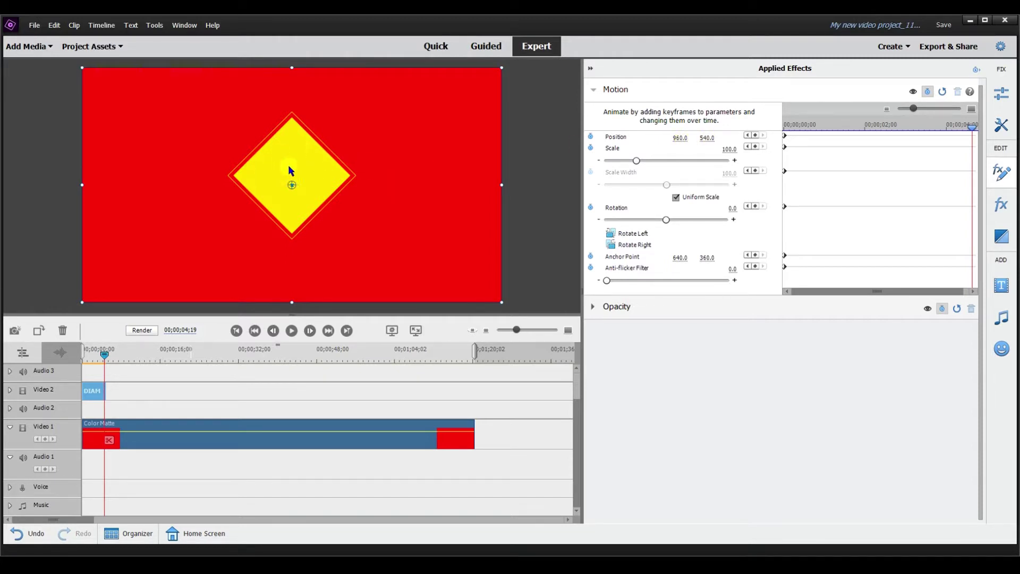
pyautogui.moveTo(296, 167); pyautogui.dragTo(9, 164)
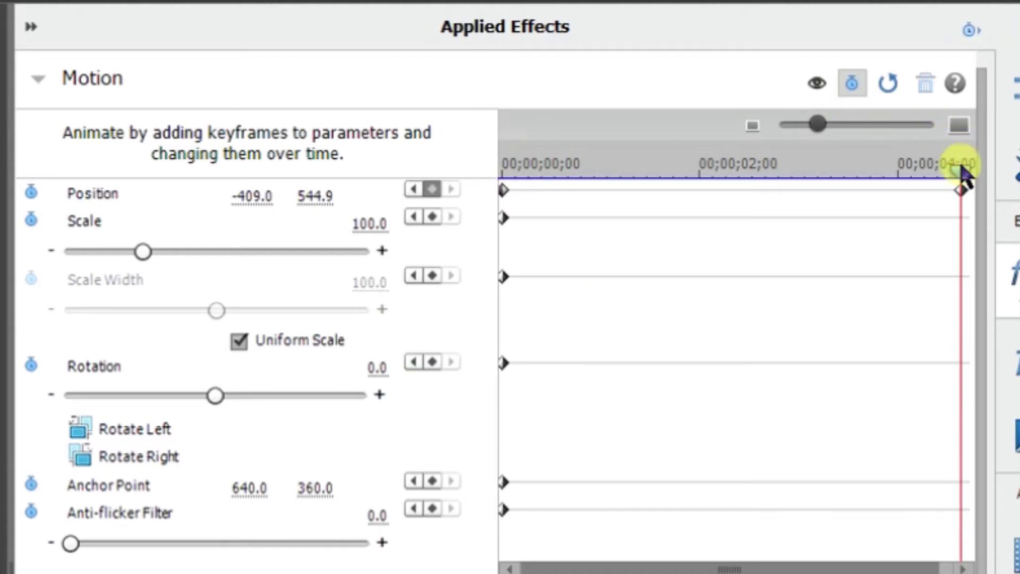
# Step: Return to the start of the clip and play back the diamond's slide out of the frame
pyautogui.moveTo(962, 170); pyautogui.dragTo(778, 171)
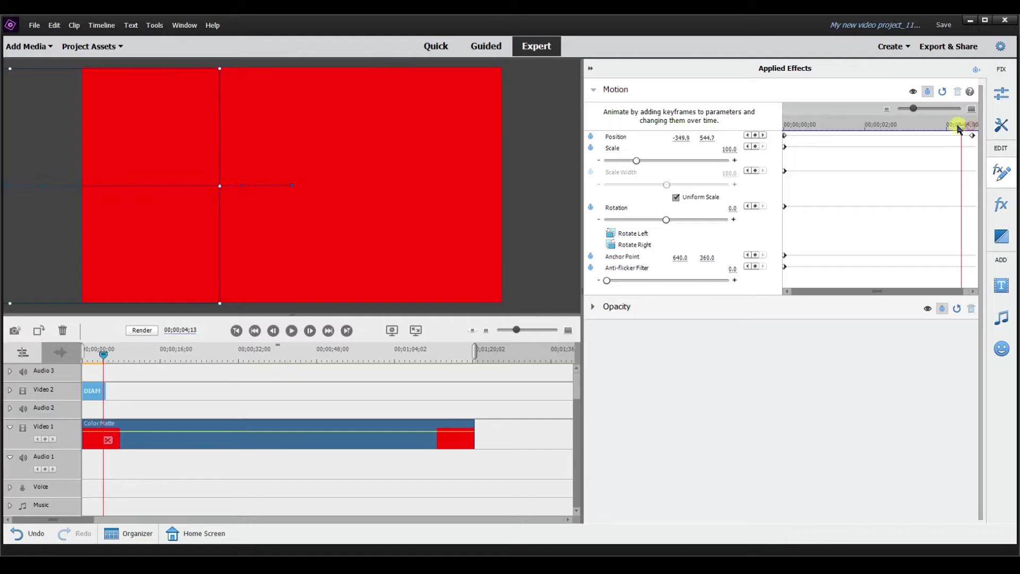
pyautogui.moveTo(896, 129); pyautogui.dragTo(784, 128)
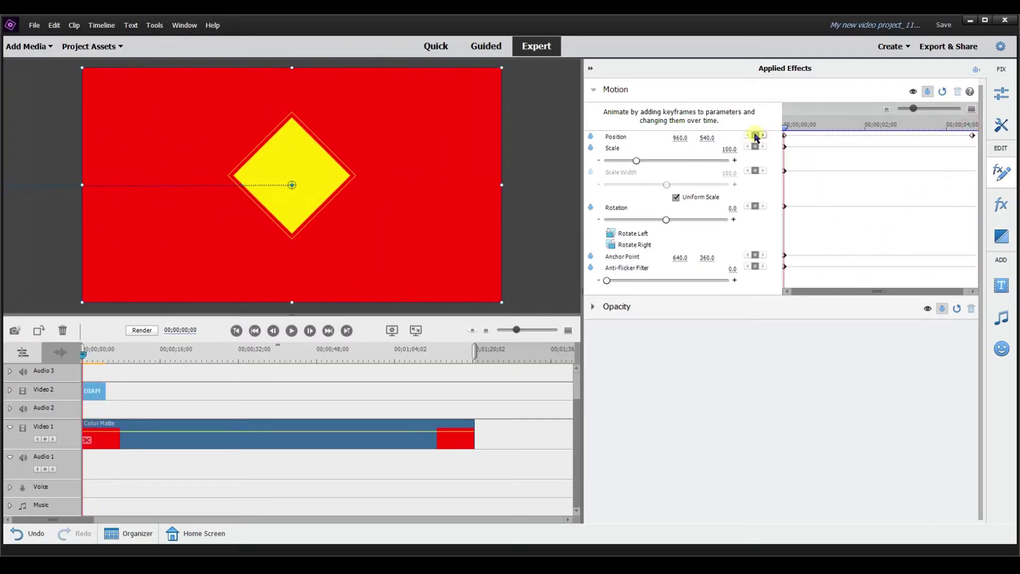
pyautogui.click(292, 332)
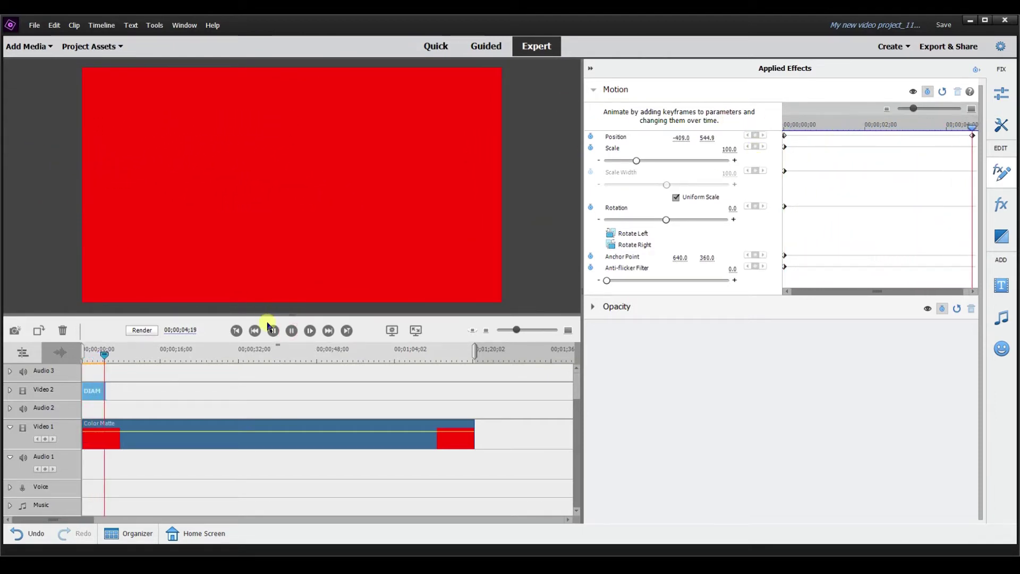
pyautogui.click(292, 330)
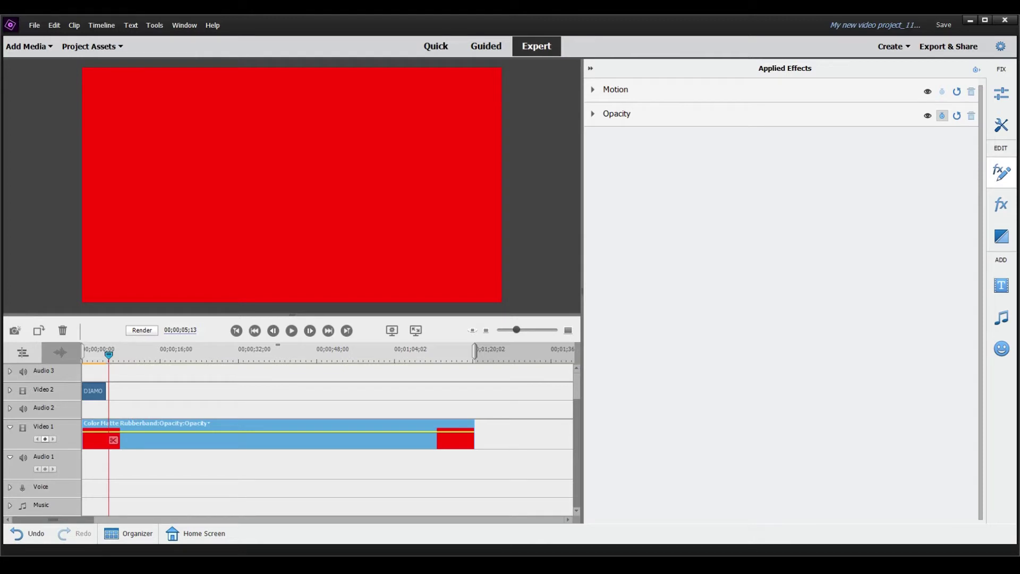
# Step: Reselect the diamond clip and replay its position animation from the beginning
pyautogui.click(642, 85)
pyautogui.click(299, 441)
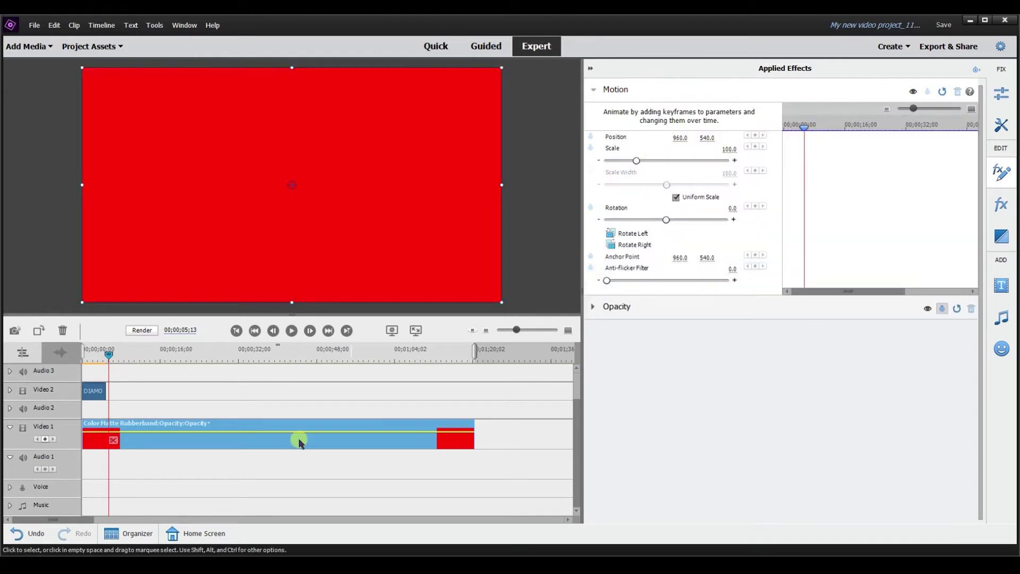
pyautogui.click(100, 391)
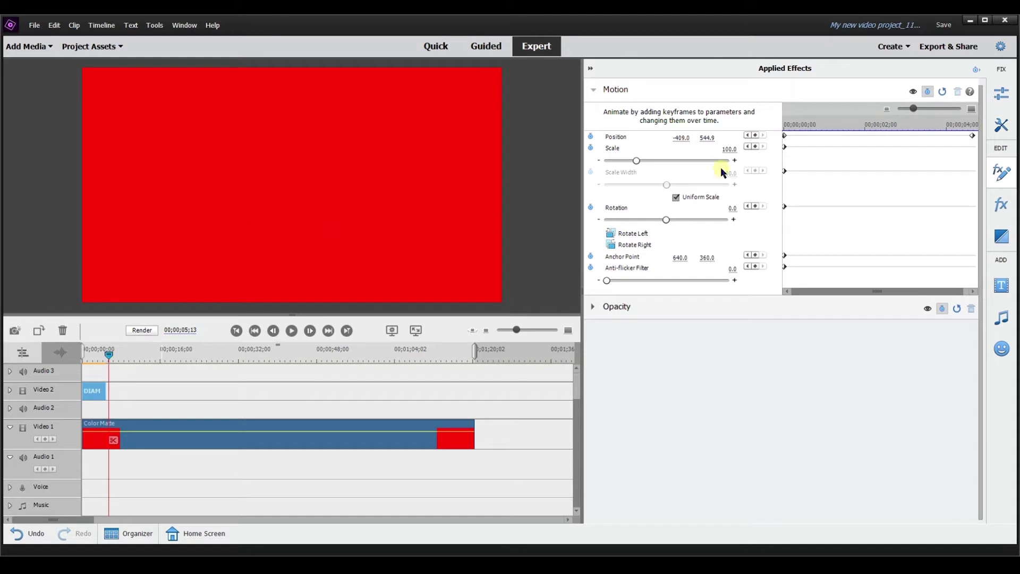
pyautogui.moveTo(110, 352); pyautogui.dragTo(63, 375)
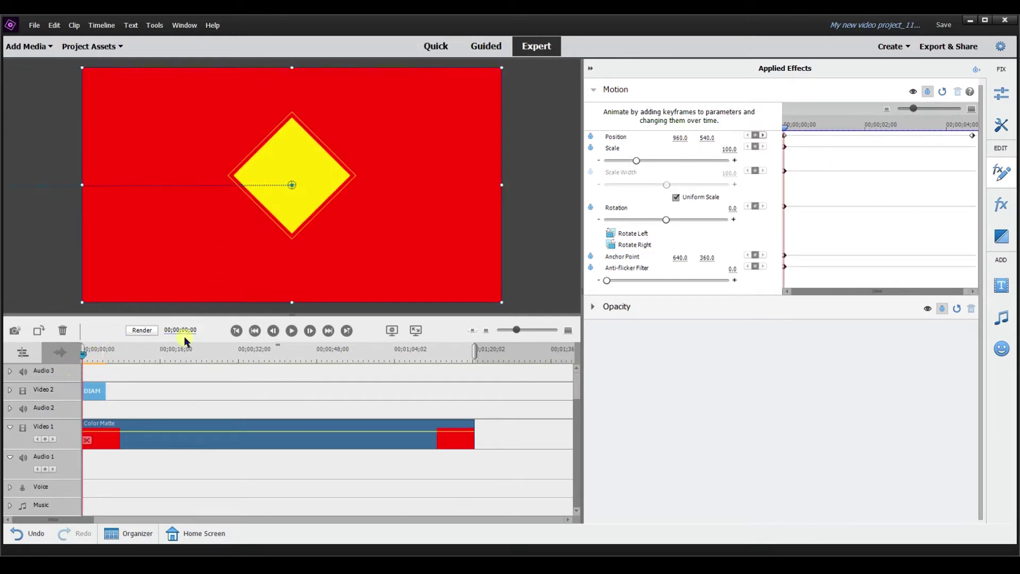
pyautogui.click(292, 335)
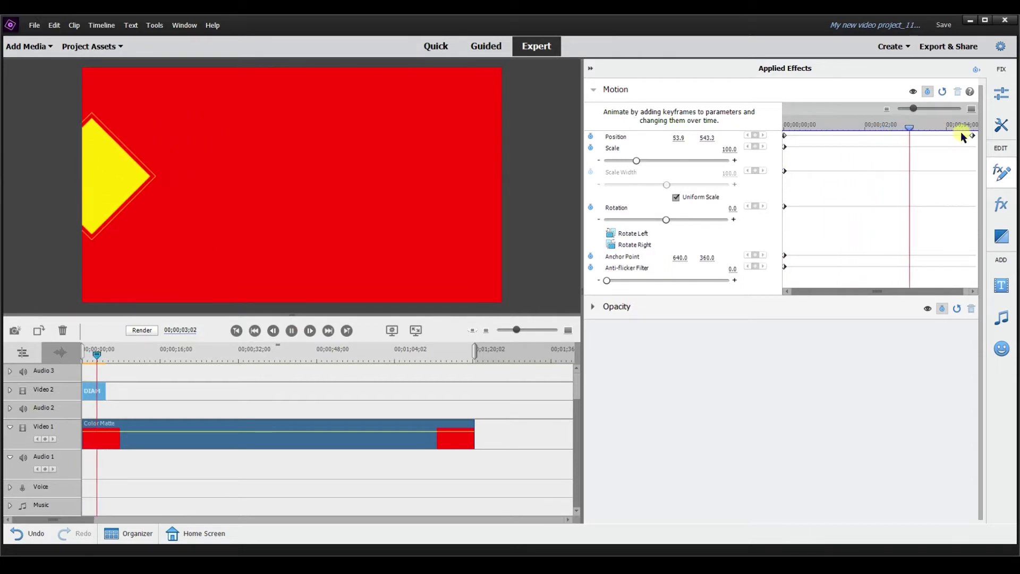
# Step: Speed up the slide by moving the off-screen position keyframe earlier, to about one second, and play the result
pyautogui.moveTo(950, 127); pyautogui.dragTo(813, 133)
pyautogui.moveTo(970, 134); pyautogui.dragTo(827, 133)
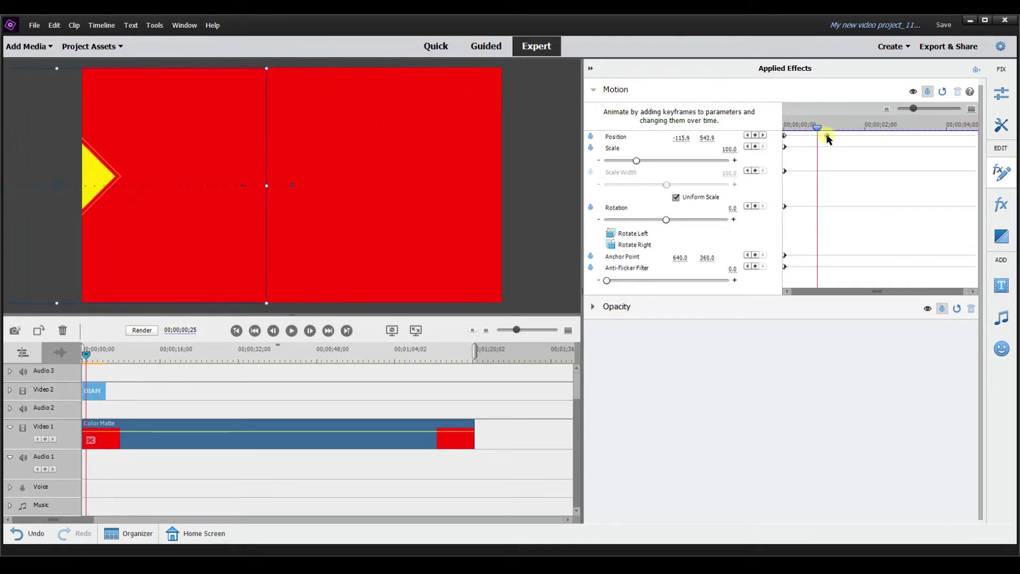
pyautogui.click(290, 331)
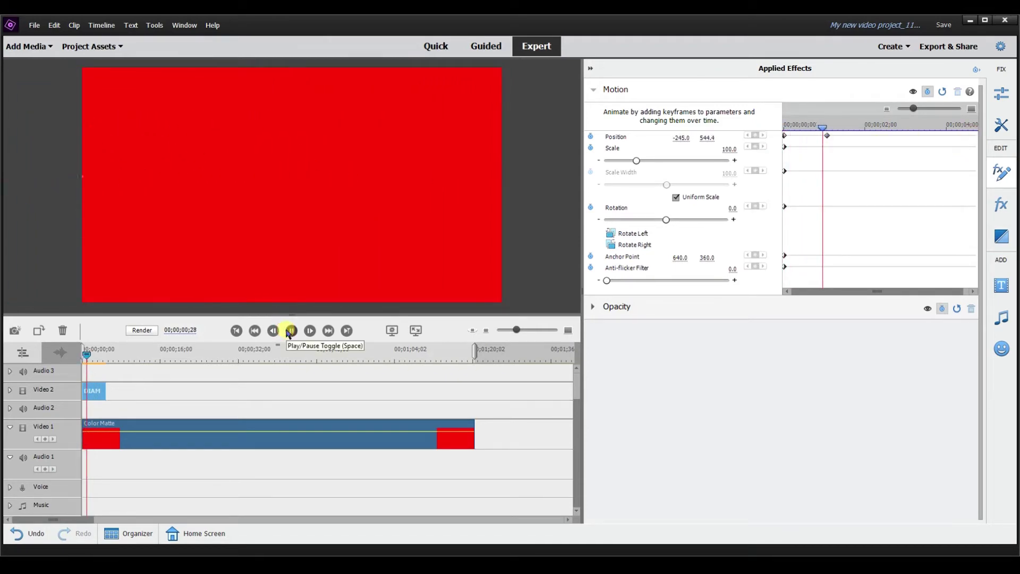
pyautogui.click(290, 331)
# Step: Bring the diamond clip's Motion settings back up and review the faster slide from the start
pyautogui.click(603, 90)
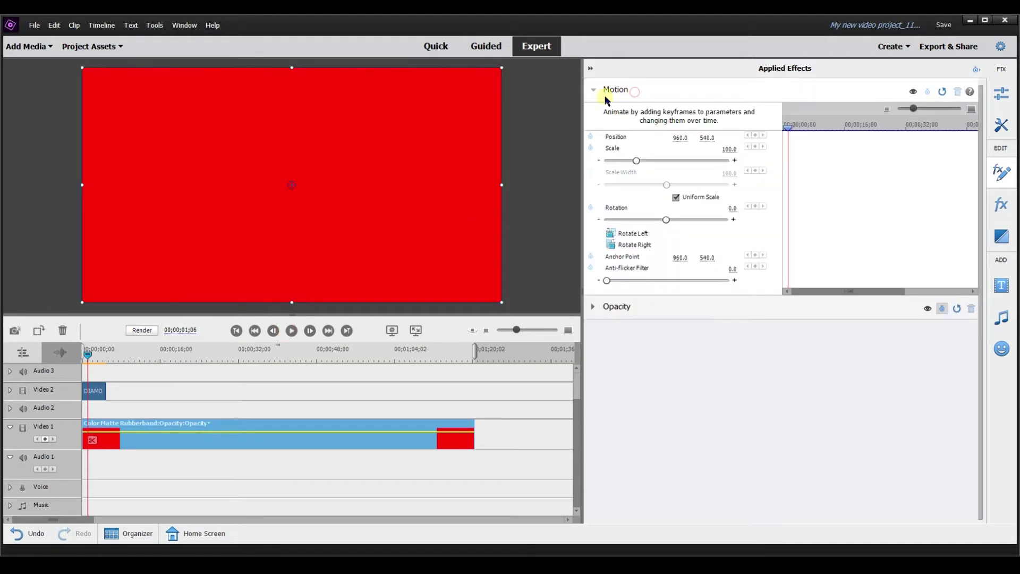
pyautogui.click(829, 128)
pyautogui.moveTo(829, 127); pyautogui.dragTo(792, 127)
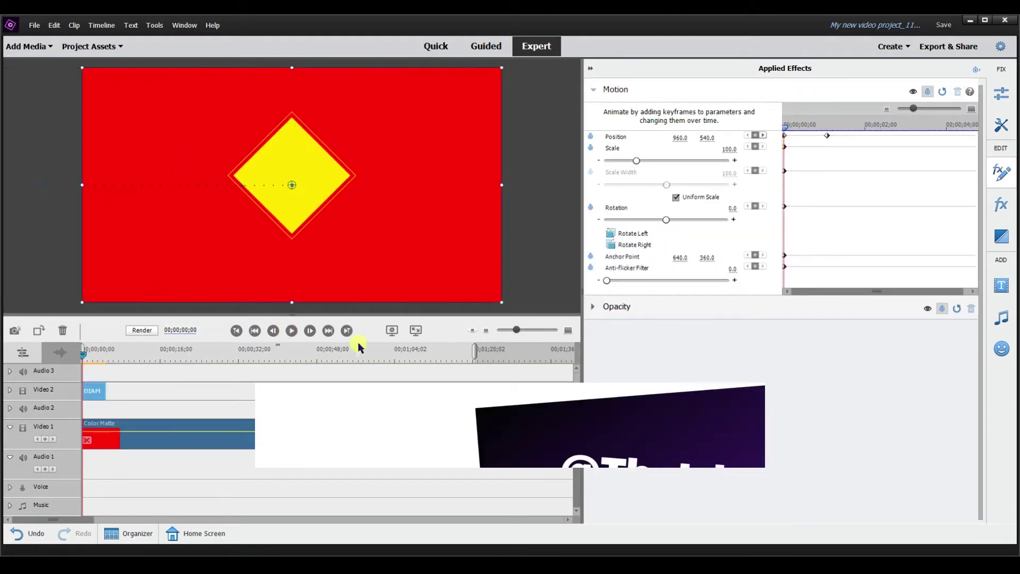
pyautogui.click(292, 331)
# Step: Add a position keyframe at 00;00;01;26 that brings the diamond back to 960, 540, and play the out-and-back movement
pyautogui.moveTo(796, 130); pyautogui.dragTo(826, 139)
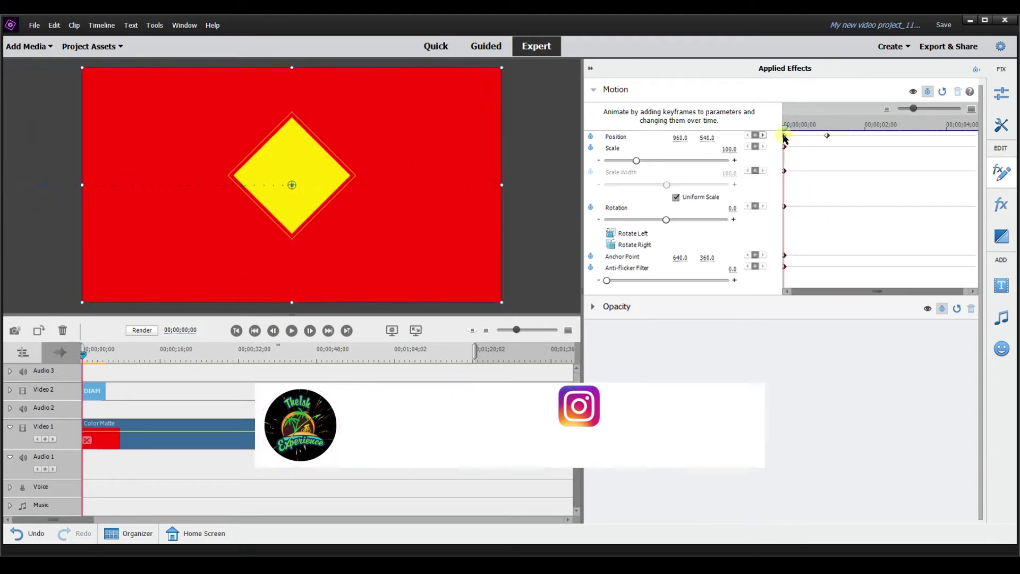
pyautogui.moveTo(785, 137); pyautogui.dragTo(860, 140)
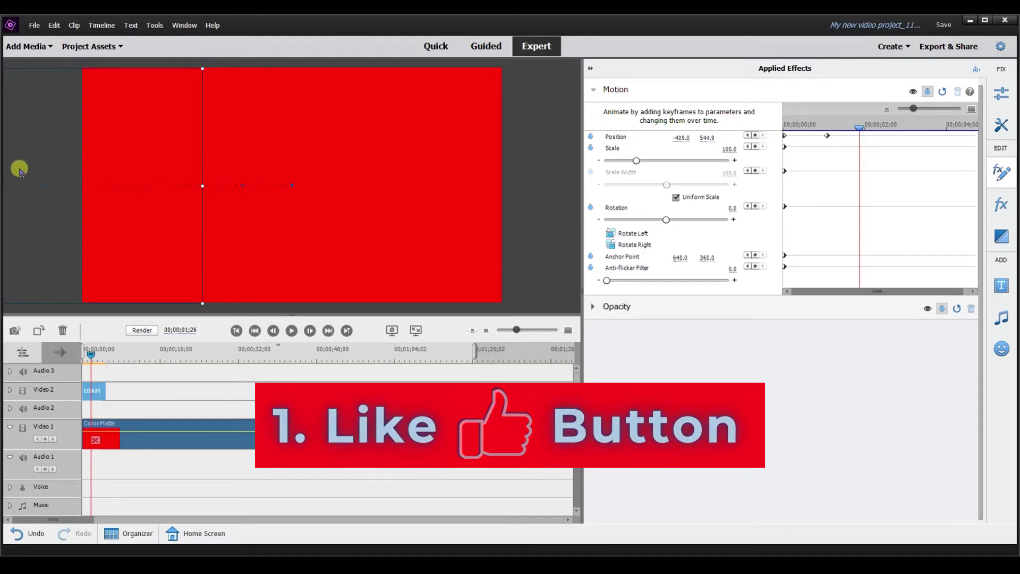
pyautogui.moveTo(16, 169); pyautogui.dragTo(314, 166)
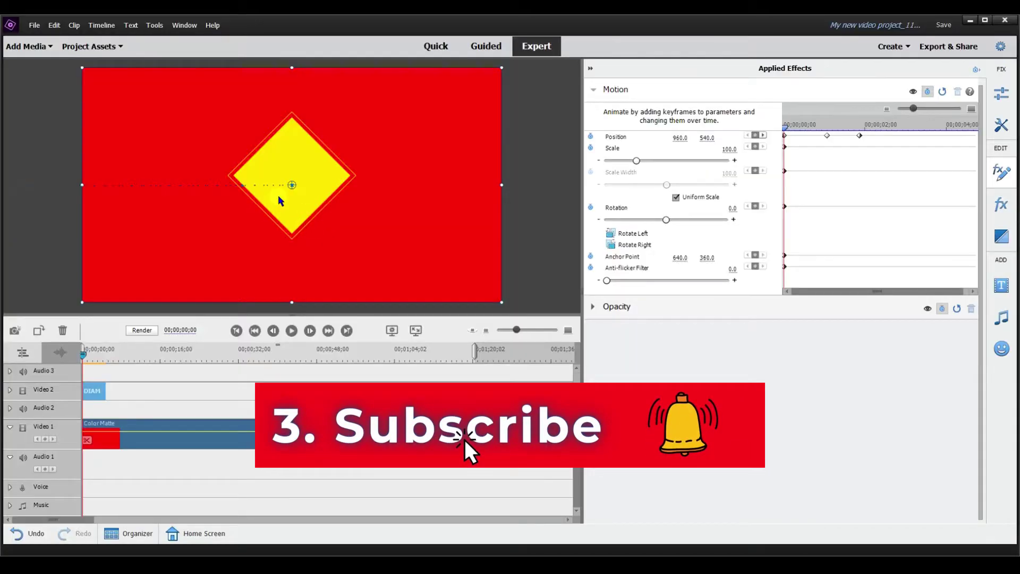
pyautogui.click(291, 331)
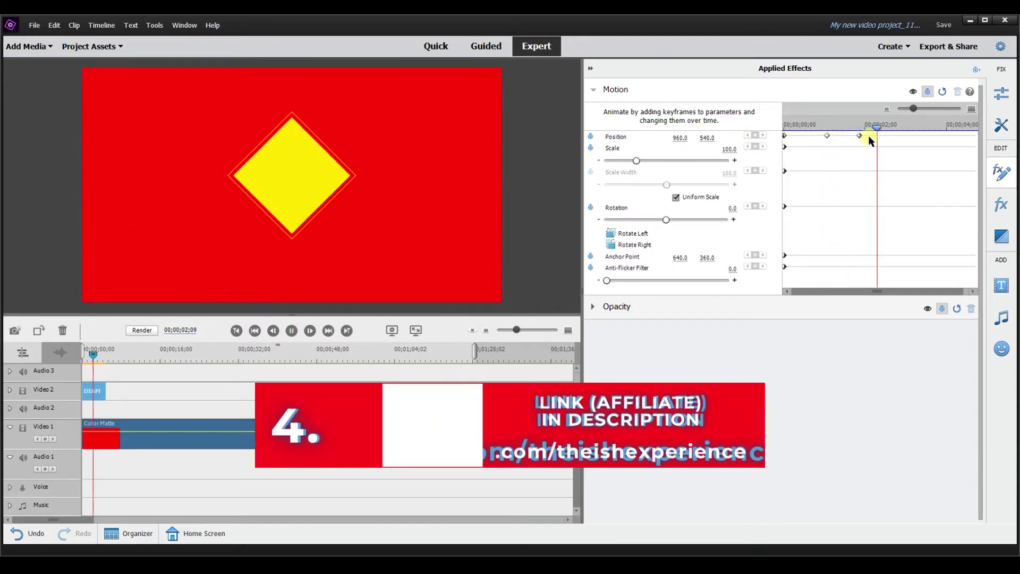
# Step: Retime the off-screen position keyframe to 00;00;01;08 and the return keyframe to just past two seconds, and step from the first keyframe to the next
pyautogui.moveTo(885, 129); pyautogui.dragTo(817, 138)
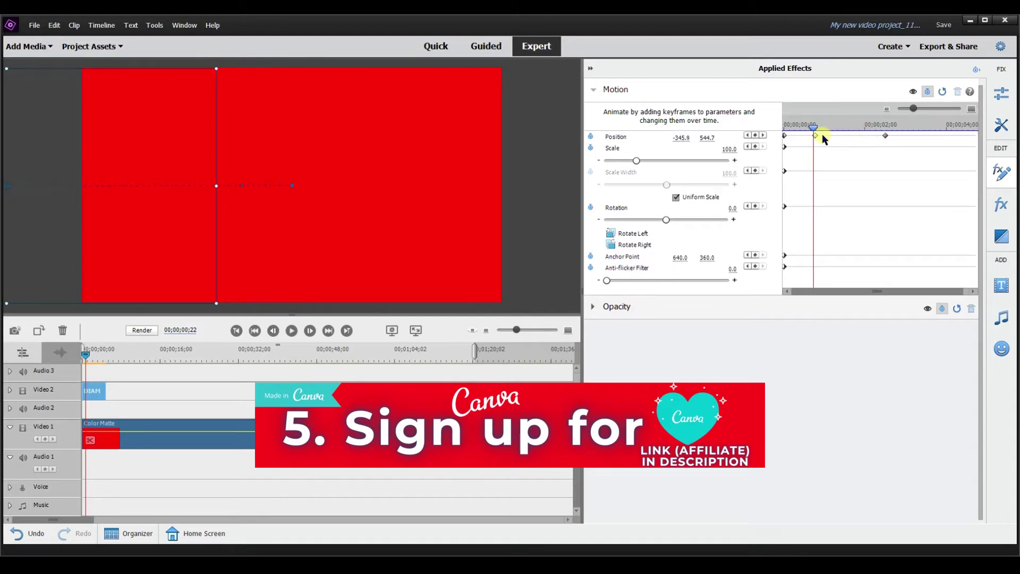
pyautogui.moveTo(815, 134); pyautogui.dragTo(833, 136)
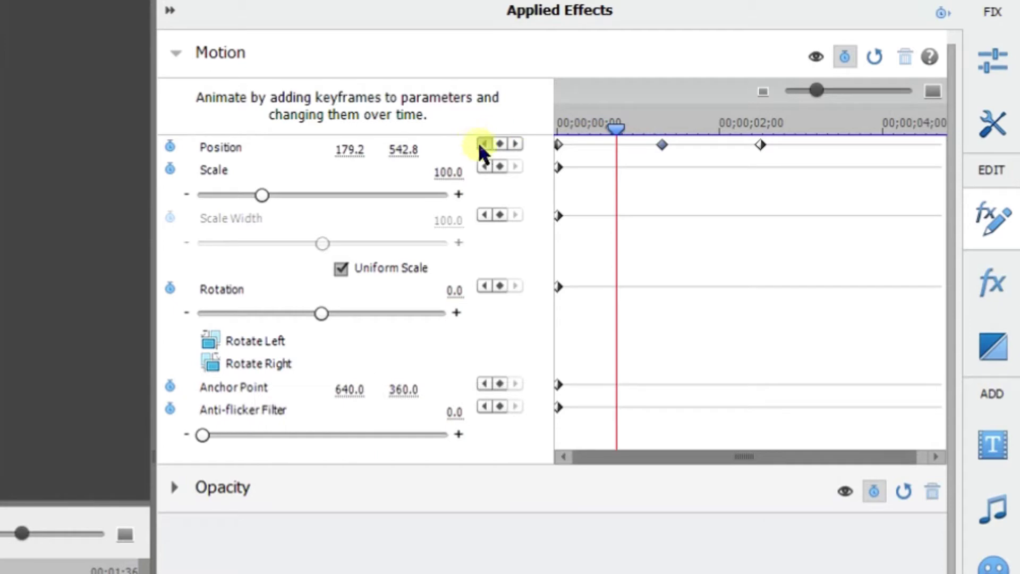
pyautogui.moveTo(618, 127); pyautogui.dragTo(468, 129)
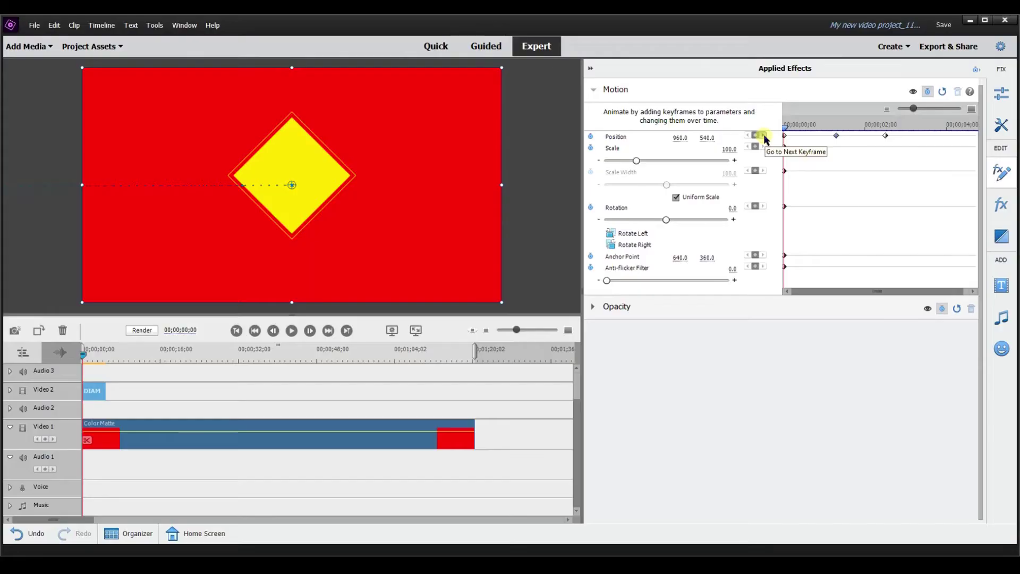
pyautogui.click(516, 142)
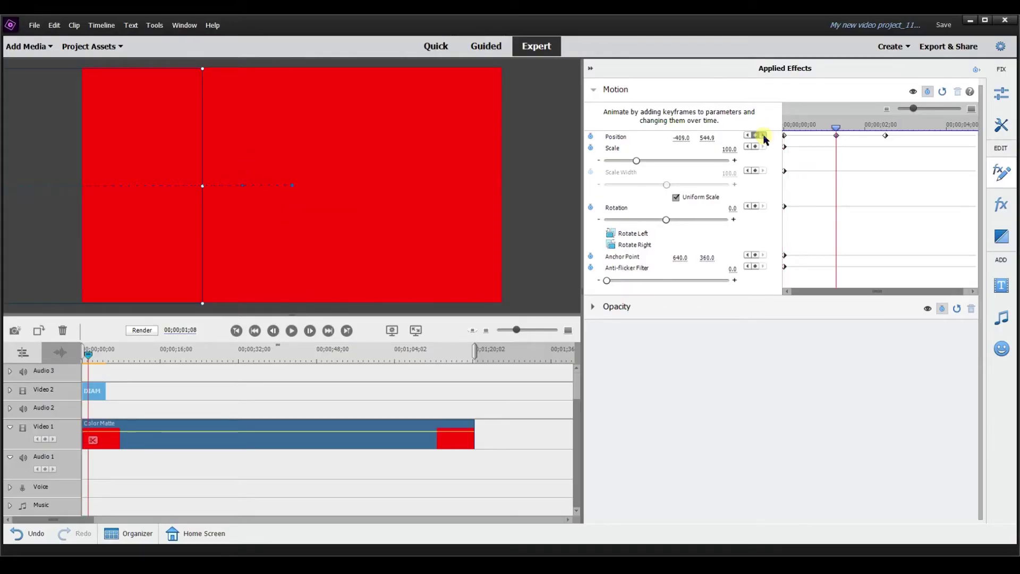
# Step: Clear the diamond's return position keyframe just past two seconds and scrub back toward the off-screen keyframe
pyautogui.click(763, 136)
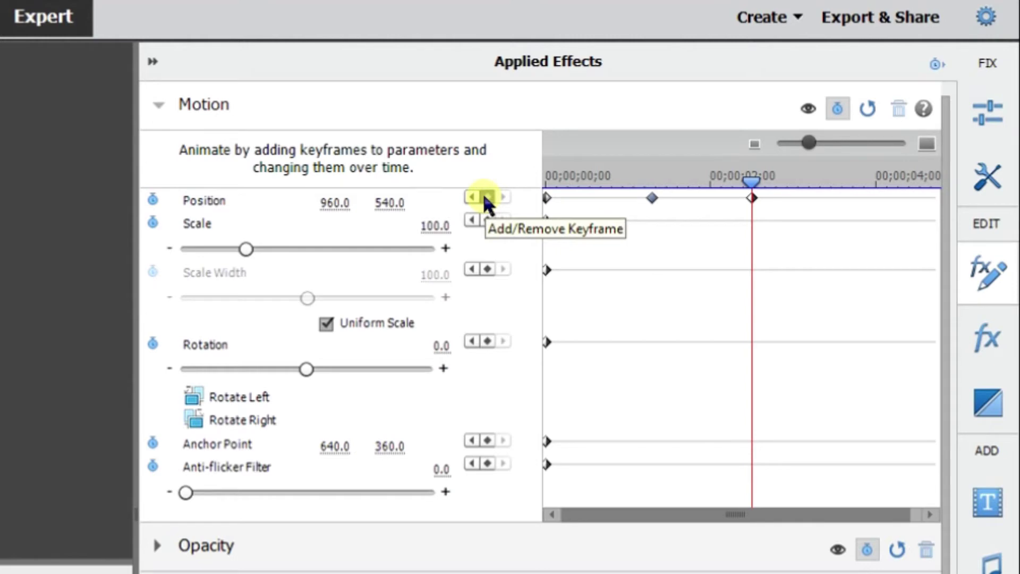
pyautogui.rightClick(751, 196)
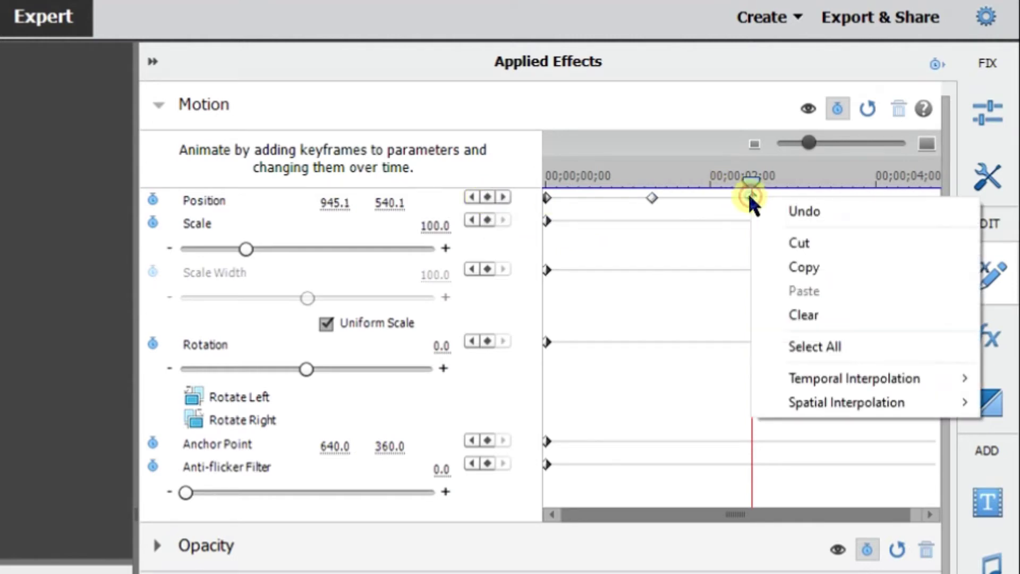
pyautogui.click(837, 319)
pyautogui.moveTo(744, 181); pyautogui.dragTo(653, 189)
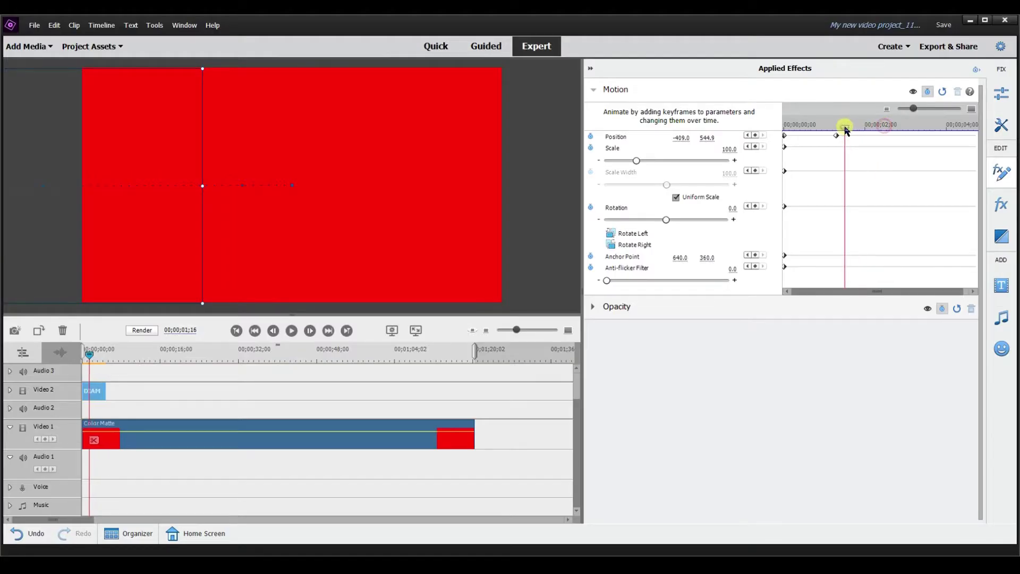
# Step: Remove the off-screen position keyframe at 00;00;01;08 and return the playhead to the clip's start
pyautogui.click(749, 135)
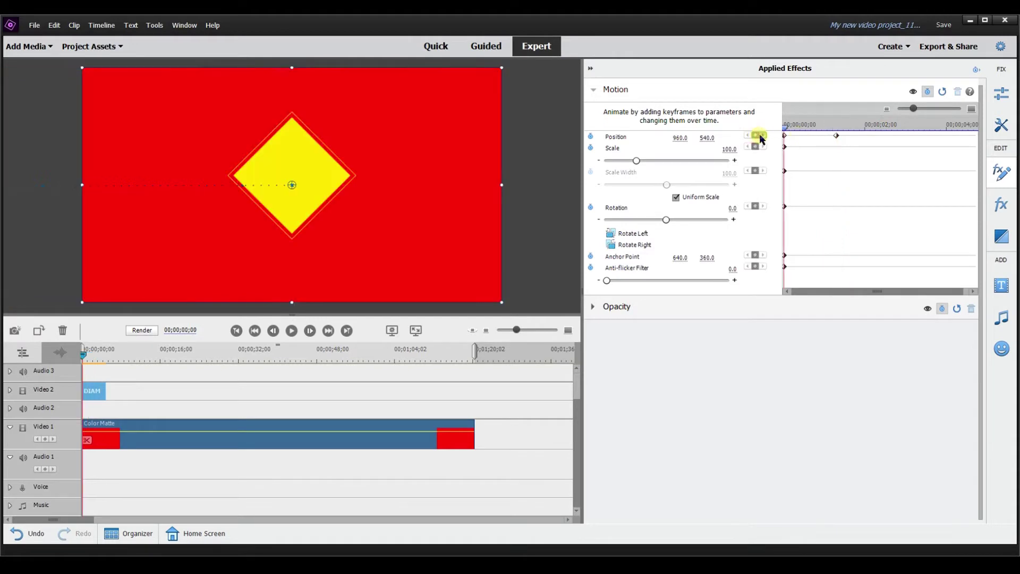
pyautogui.click(760, 135)
pyautogui.click(755, 137)
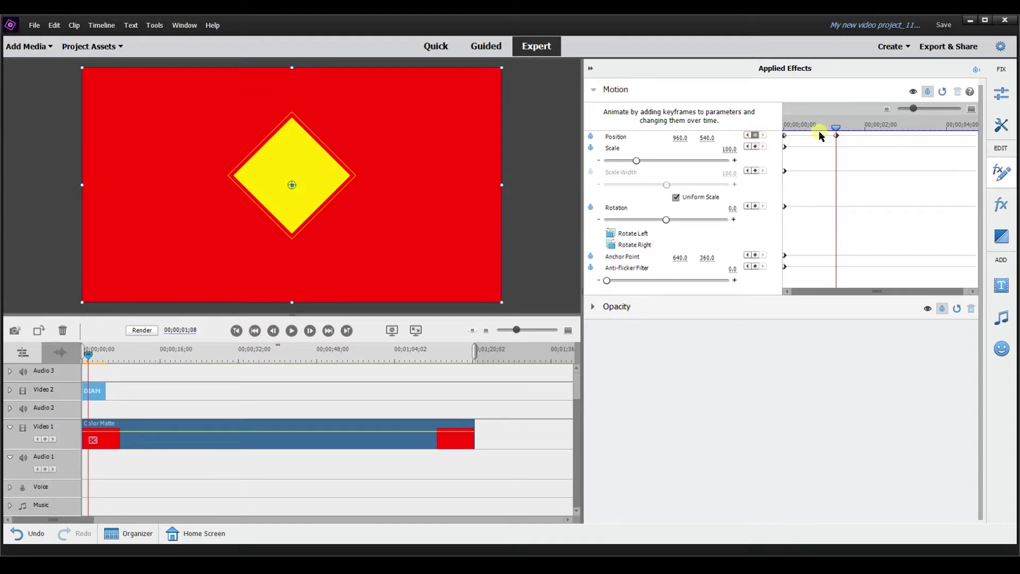
pyautogui.moveTo(835, 130); pyautogui.dragTo(774, 132)
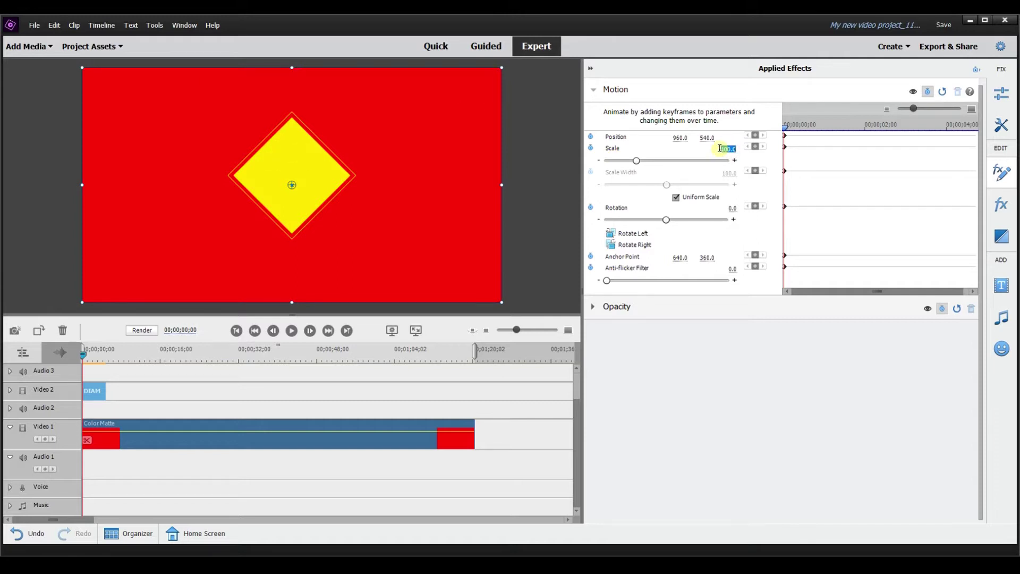
# Step: Set the diamond's Scale to 0 at the clip's start and add a Scale keyframe of 150 at about 3.6 seconds
pyautogui.write('0')
pyautogui.press('Return')
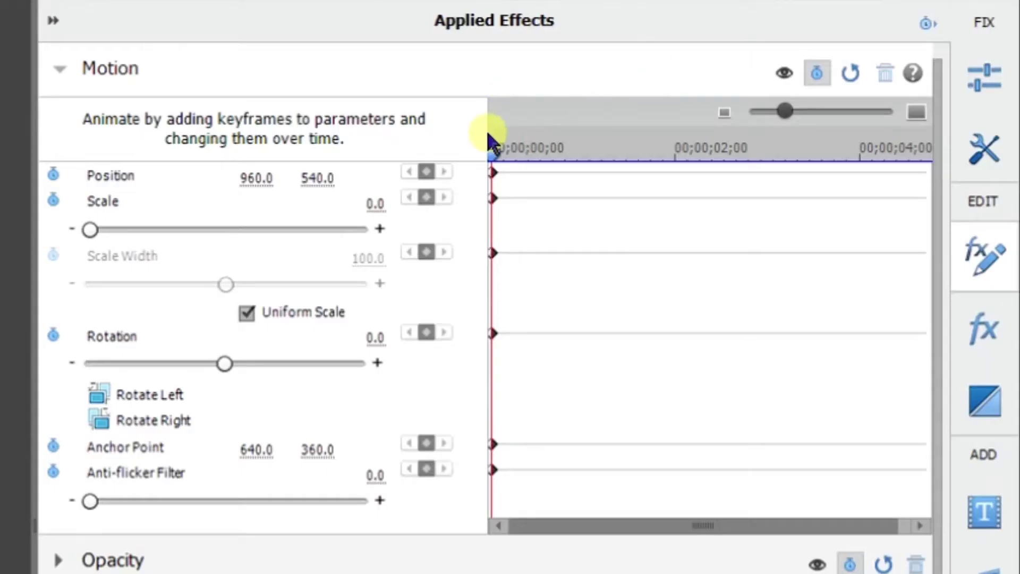
pyautogui.click(791, 129)
pyautogui.moveTo(506, 156); pyautogui.dragTo(822, 154)
pyautogui.click(378, 206)
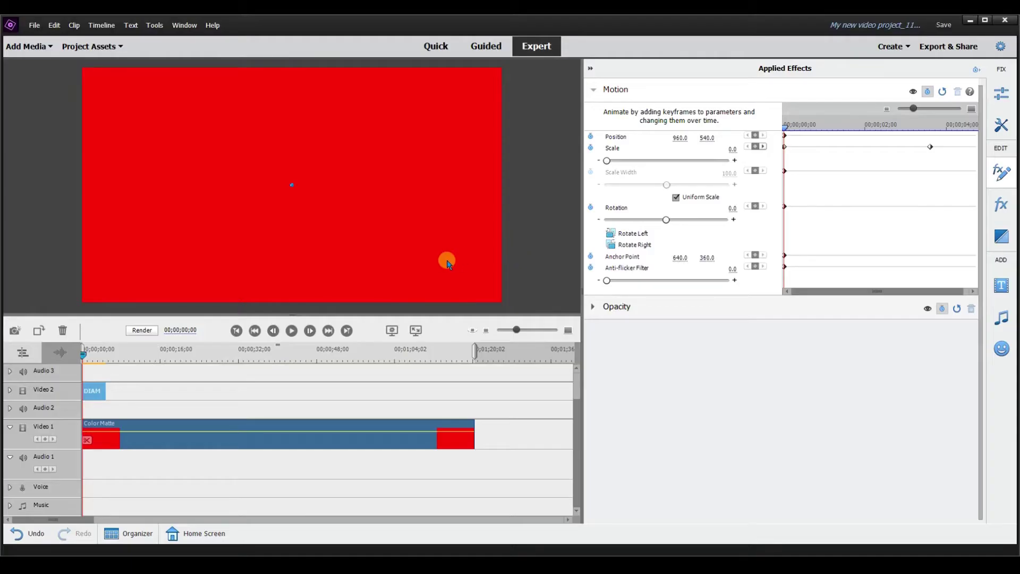
# Step: Play the growing diamond and scrub between its two Scale keyframes to examine how the size changes over time
pyautogui.click(291, 331)
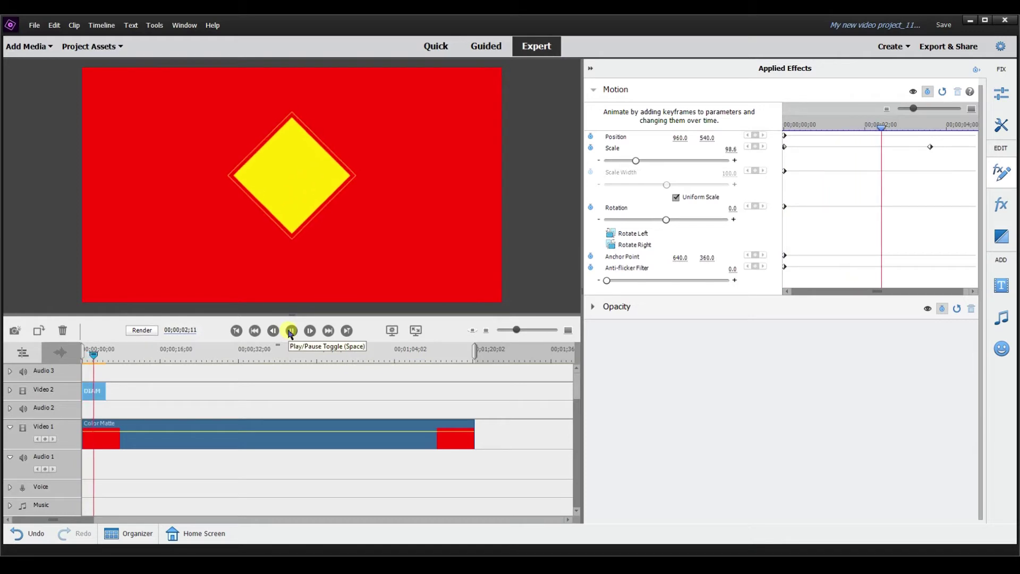
pyautogui.click(291, 331)
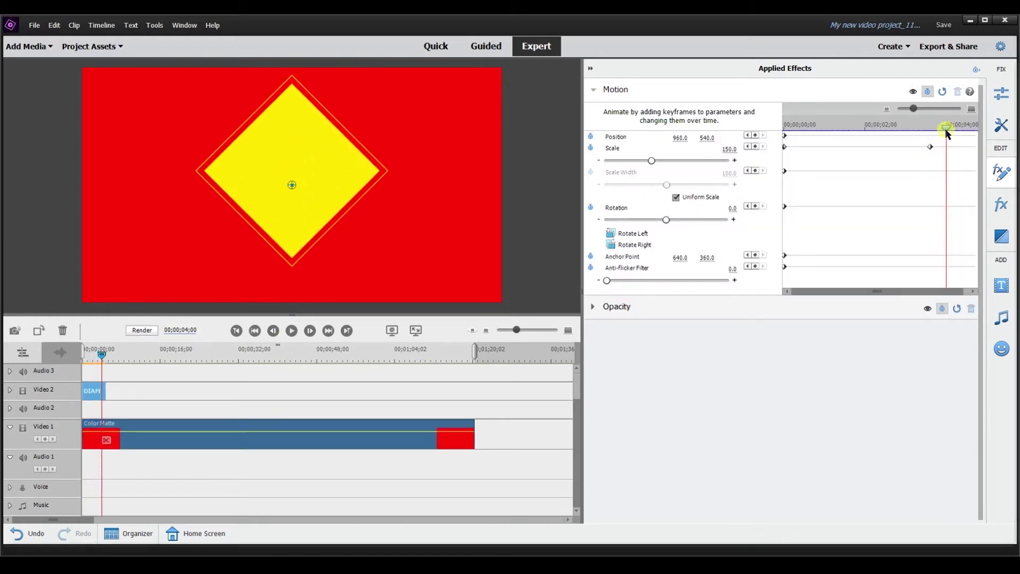
pyautogui.moveTo(943, 130); pyautogui.dragTo(913, 130)
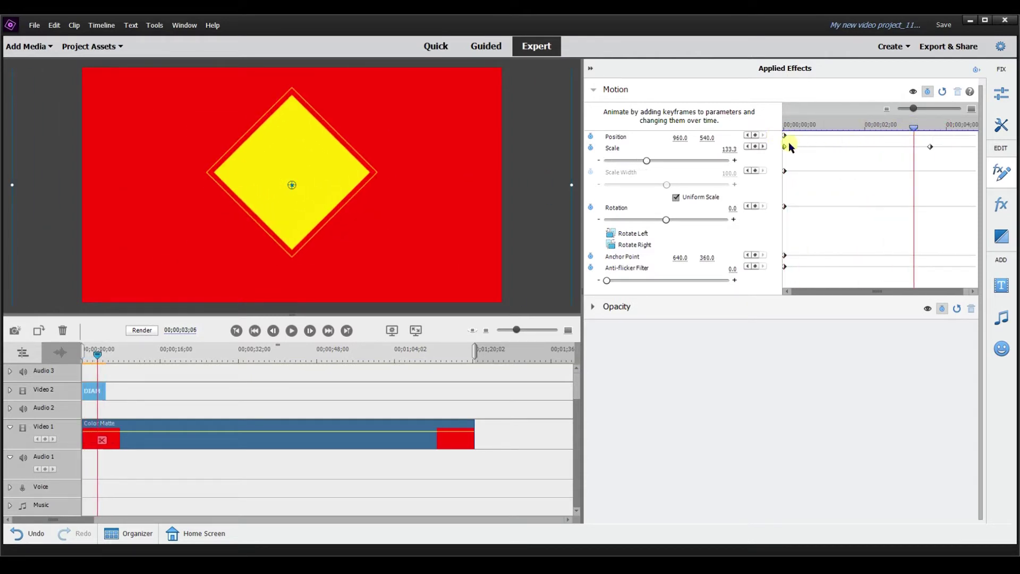
pyautogui.moveTo(911, 129); pyautogui.dragTo(933, 128)
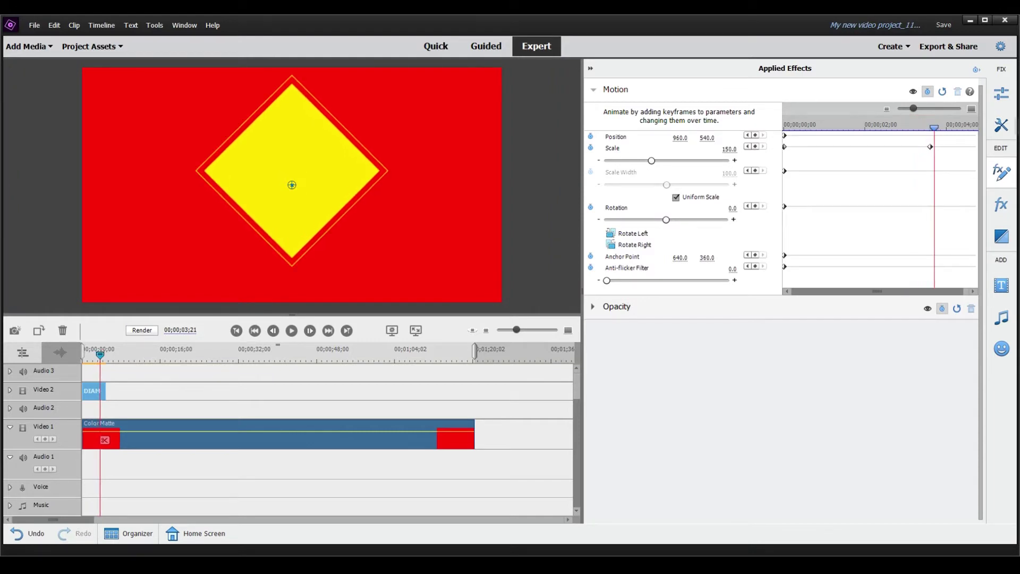
pyautogui.moveTo(933, 128); pyautogui.dragTo(867, 147)
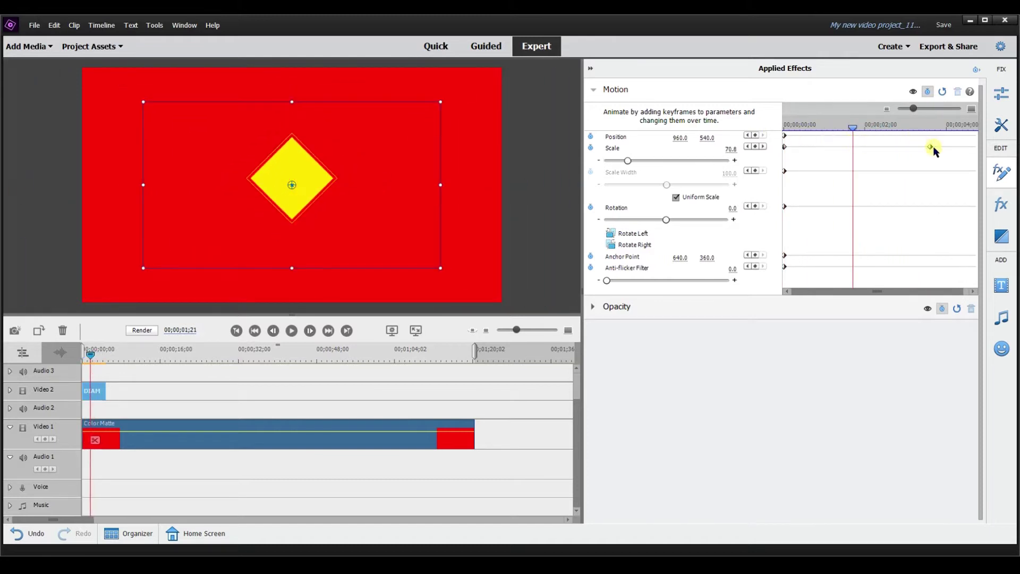
# Step: Speed up the growth by moving the 150 Scale keyframe earlier, to about 1.5 seconds, and play the result from the start
pyautogui.moveTo(929, 147); pyautogui.dragTo(384, 281)
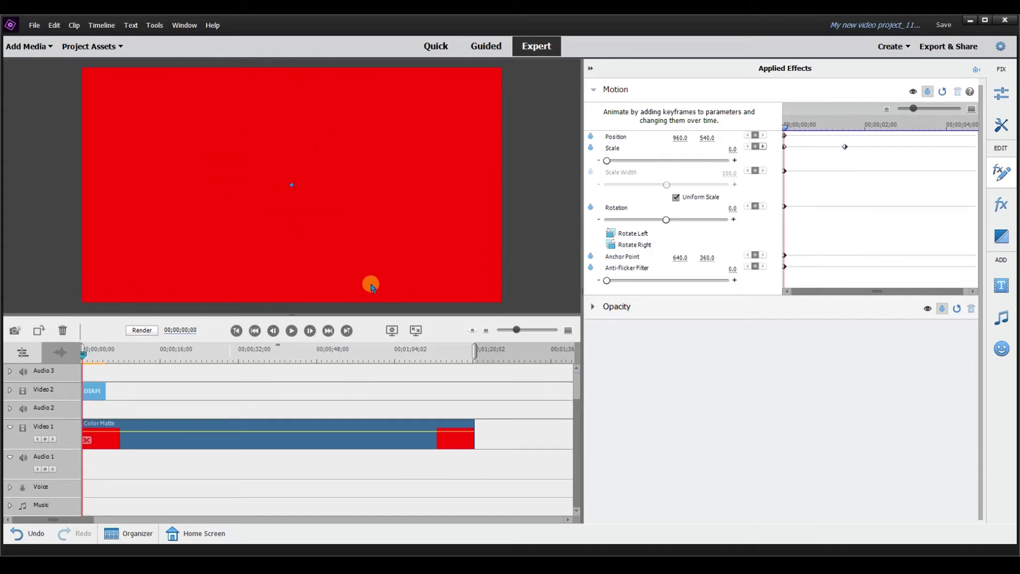
pyautogui.click(290, 331)
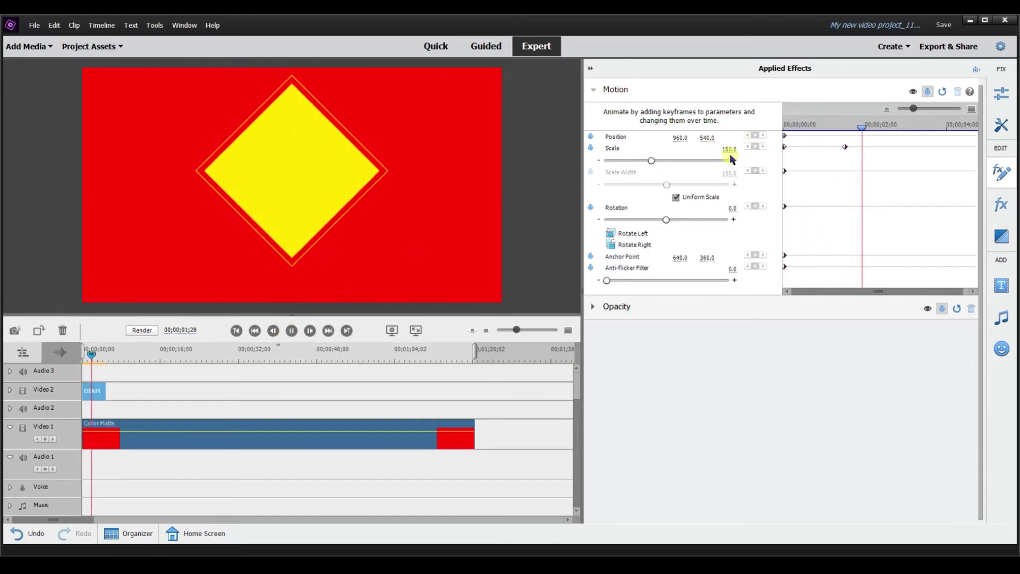
pyautogui.click(896, 125)
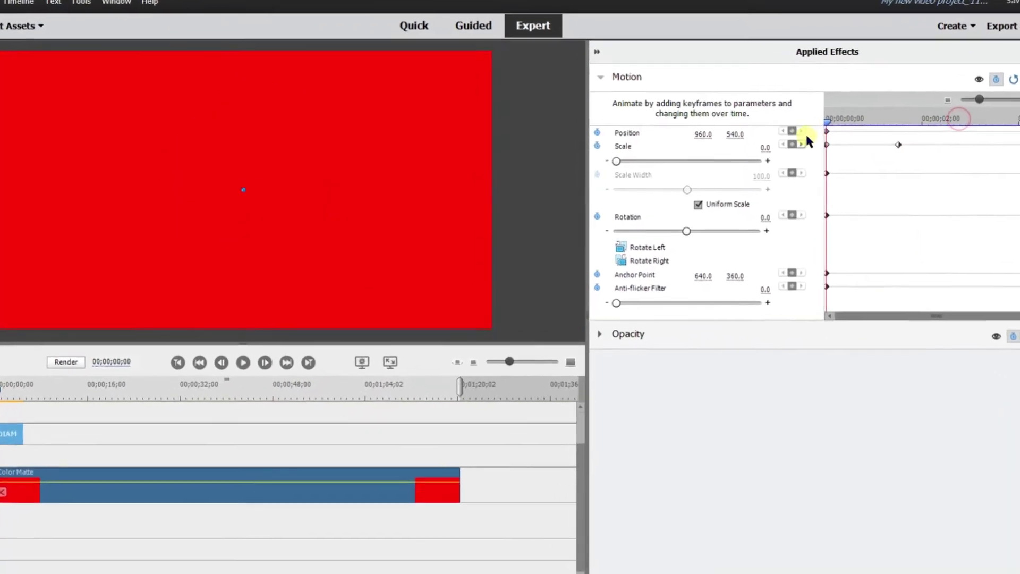
# Step: Retime the 150 Scale keyframe to about half a second and add a Scale keyframe of 100 at 00;00;01;07
pyautogui.moveTo(827, 120); pyautogui.dragTo(840, 117)
pyautogui.moveTo(930, 103)
pyautogui.mouseDown()
pyautogui.moveTo(1010, 104)
pyautogui.moveTo(913, 107)
pyautogui.moveTo(975, 109)
pyautogui.moveTo(915, 113)
pyautogui.moveTo(946, 113)
pyautogui.mouseUp()
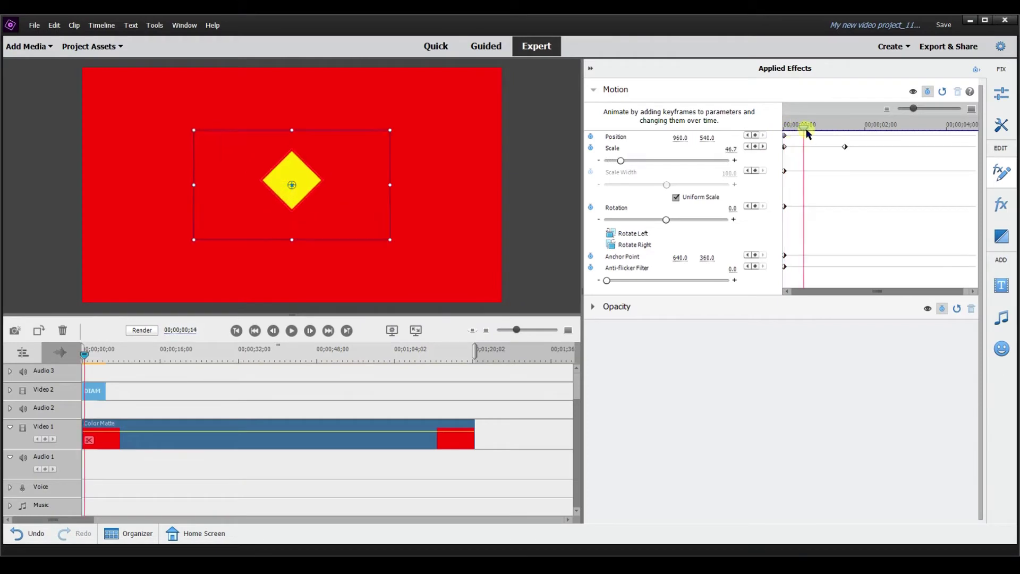
pyautogui.moveTo(806, 129); pyautogui.dragTo(836, 129)
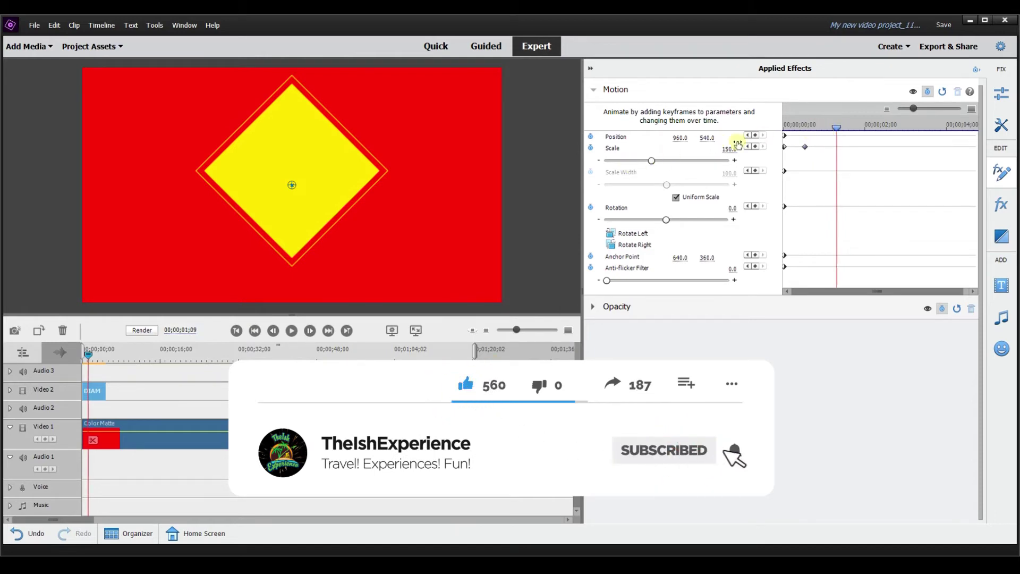
pyautogui.click(830, 127)
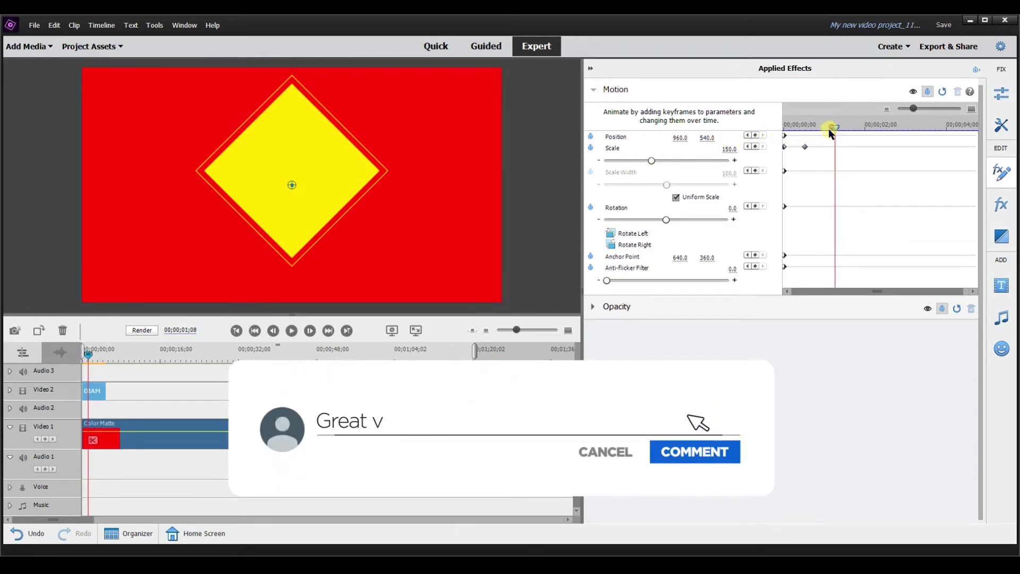
pyautogui.click(725, 148)
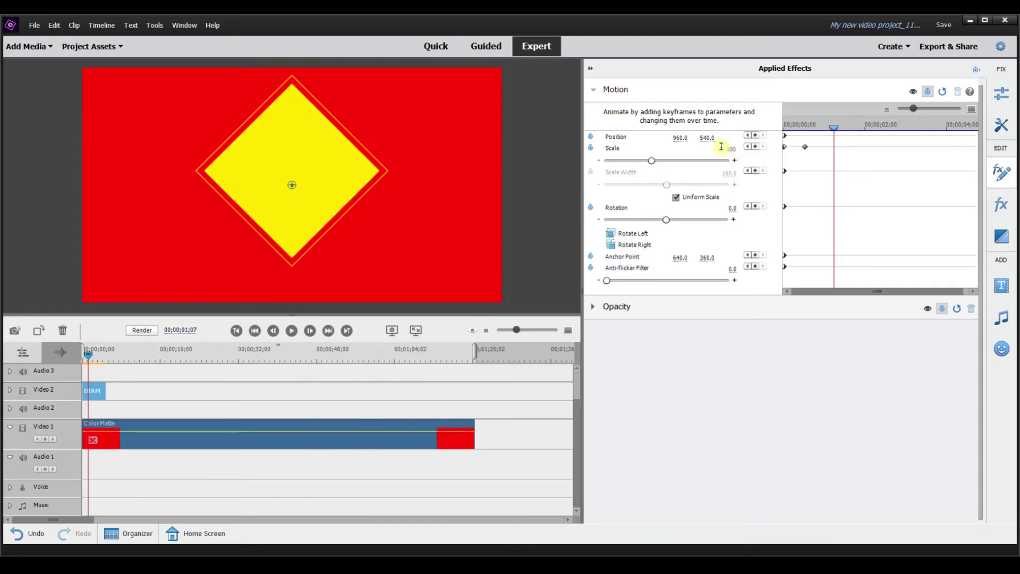
pyautogui.write('100')
pyautogui.press('Return')
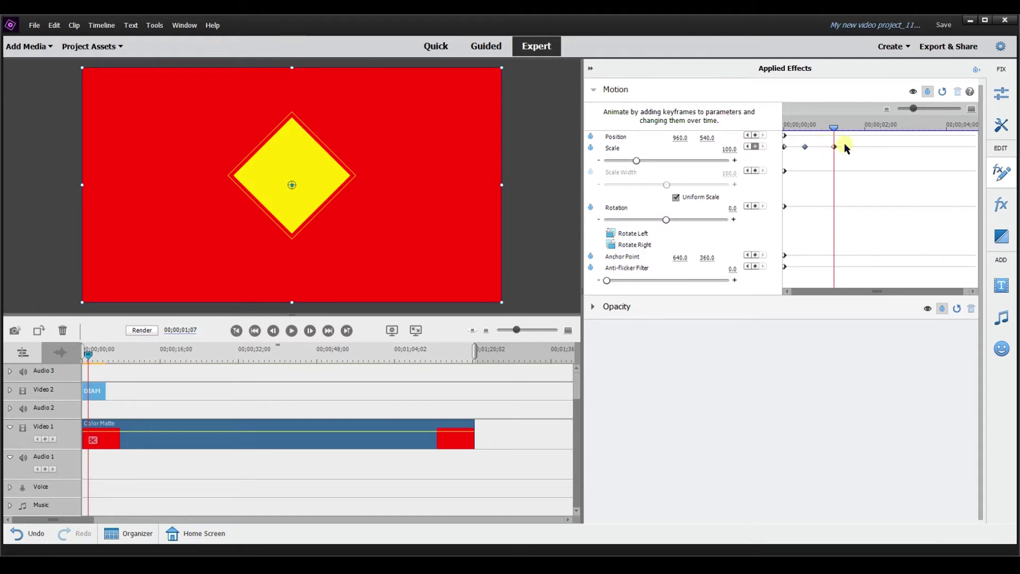
# Step: Play the diamond's grow-and-settle scale animation from the start and scrub back through it
pyautogui.moveTo(835, 129); pyautogui.dragTo(774, 138)
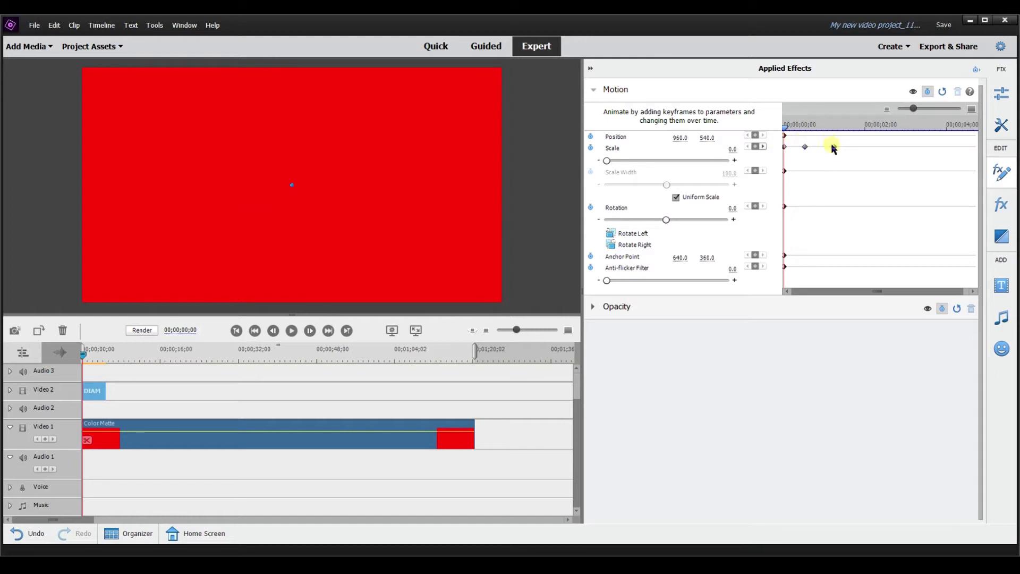
pyautogui.click(292, 330)
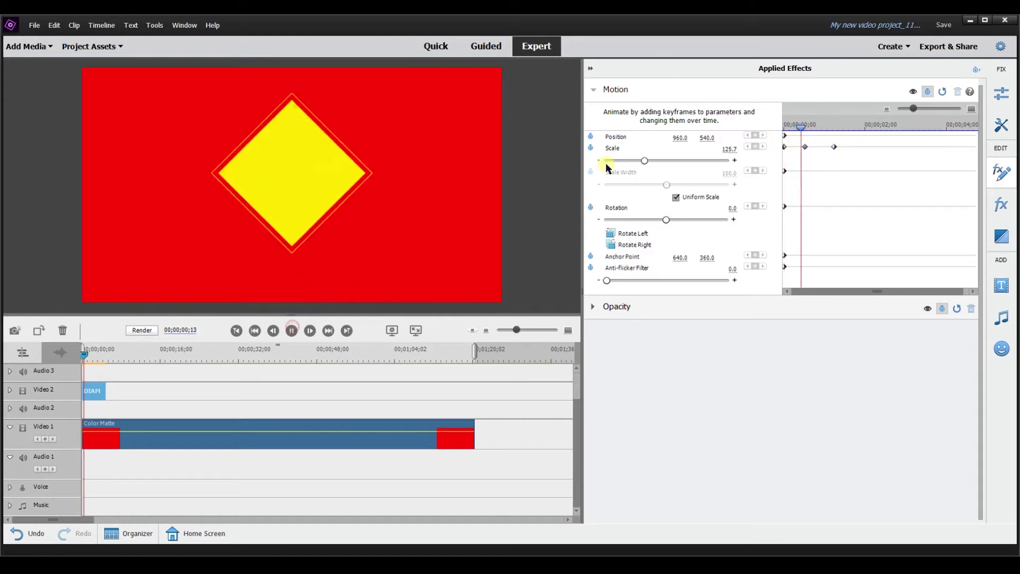
pyautogui.moveTo(881, 125); pyautogui.dragTo(790, 143)
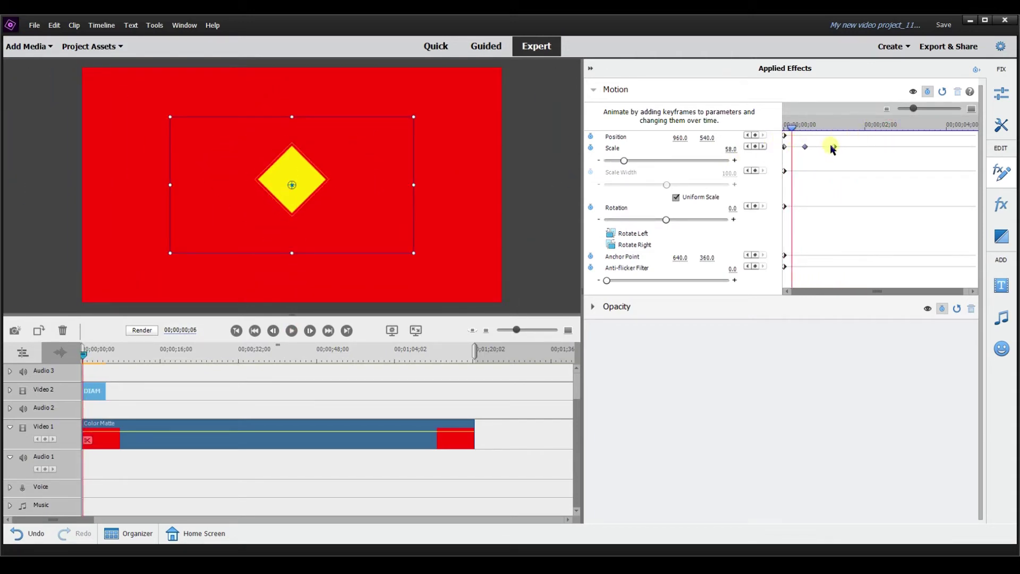
# Step: Slow the scale animation by moving the 150 keyframe to about 1.5 seconds and the 100 keyframe to about 3.4 seconds, and play it
pyautogui.moveTo(879, 153); pyautogui.dragTo(901, 148)
pyautogui.click(805, 148)
pyautogui.moveTo(828, 147); pyautogui.dragTo(841, 149)
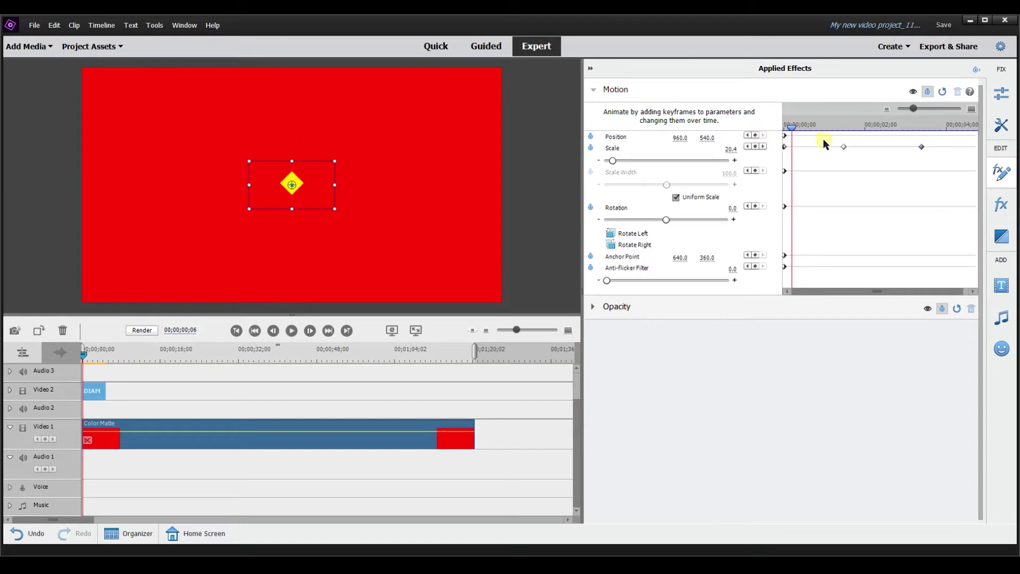
pyautogui.moveTo(793, 129); pyautogui.dragTo(781, 130)
pyautogui.click(310, 331)
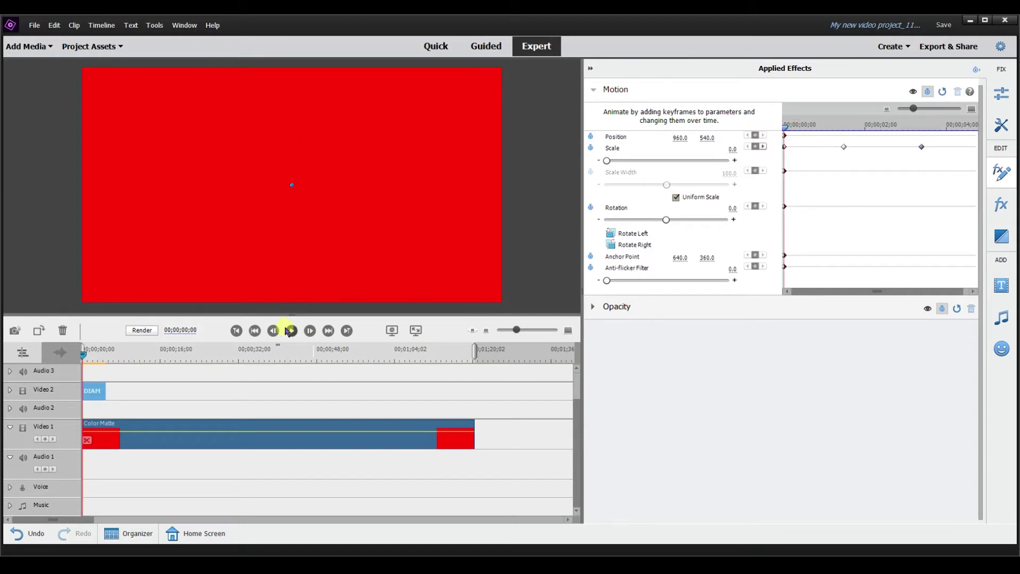
pyautogui.click(290, 330)
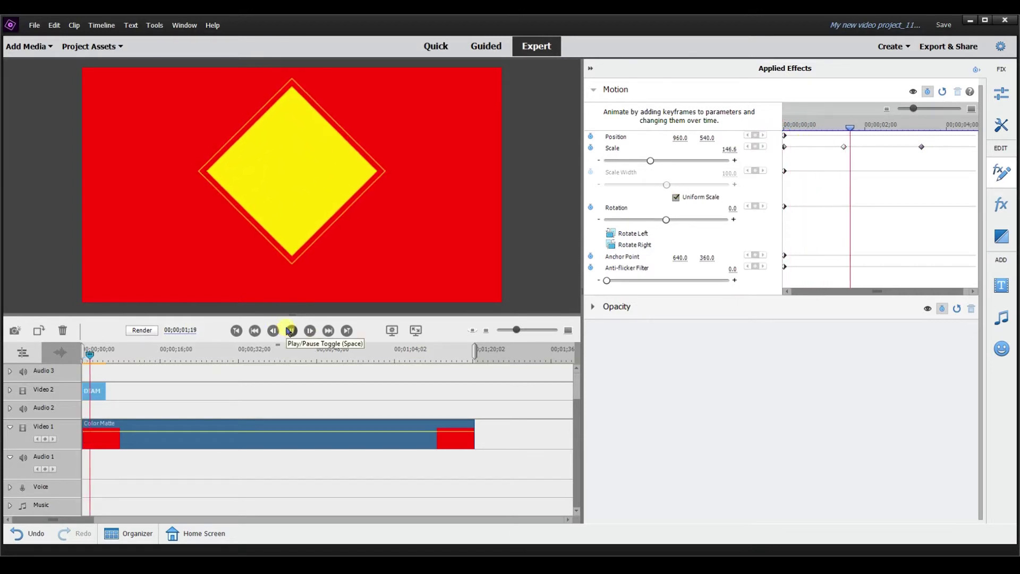
pyautogui.click(290, 330)
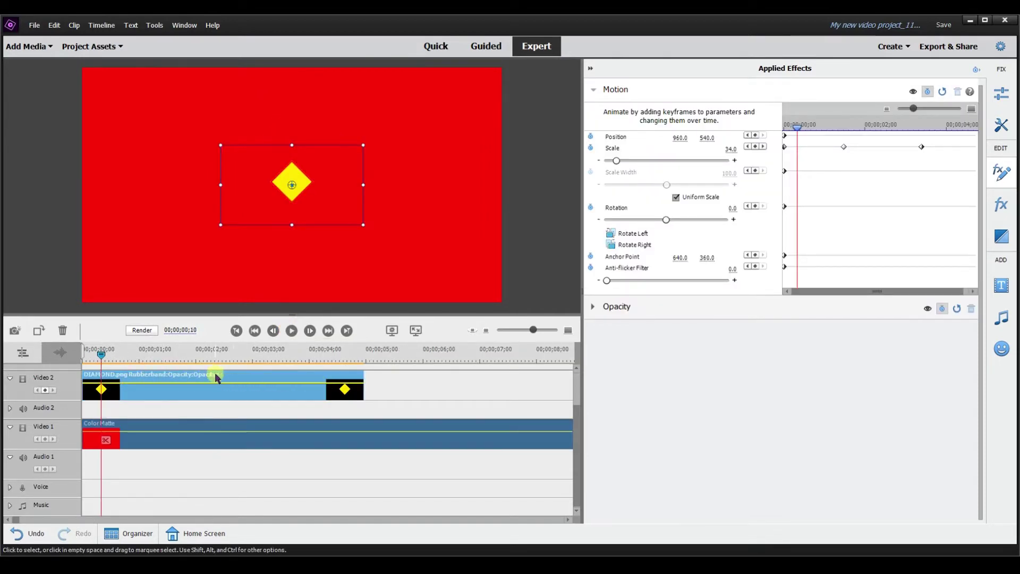
# Step: Display the diamond clip's Motion scale keyframes on its timeline rubber band and play the animation from the start
pyautogui.click(215, 375)
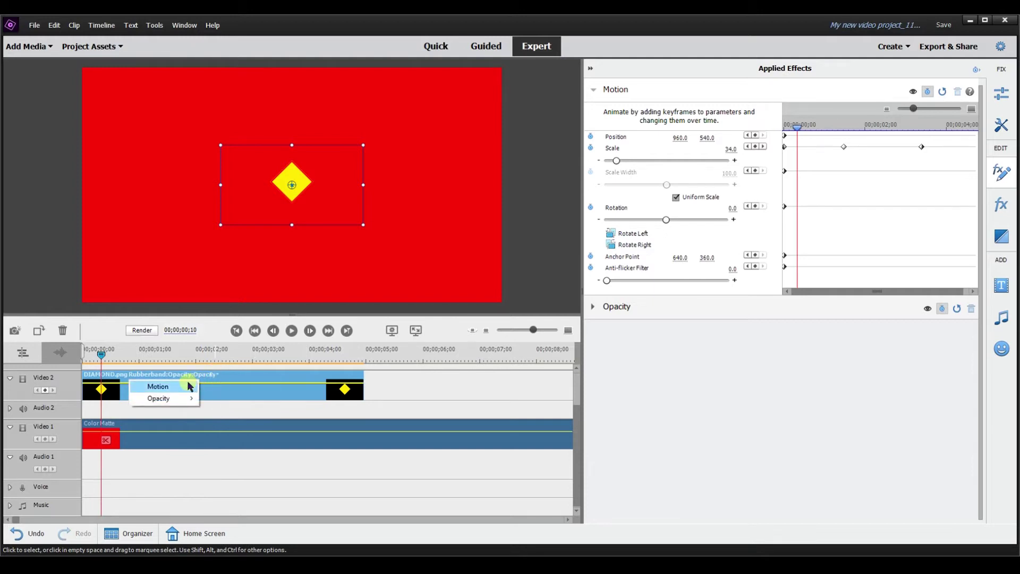
pyautogui.moveTo(189, 386)
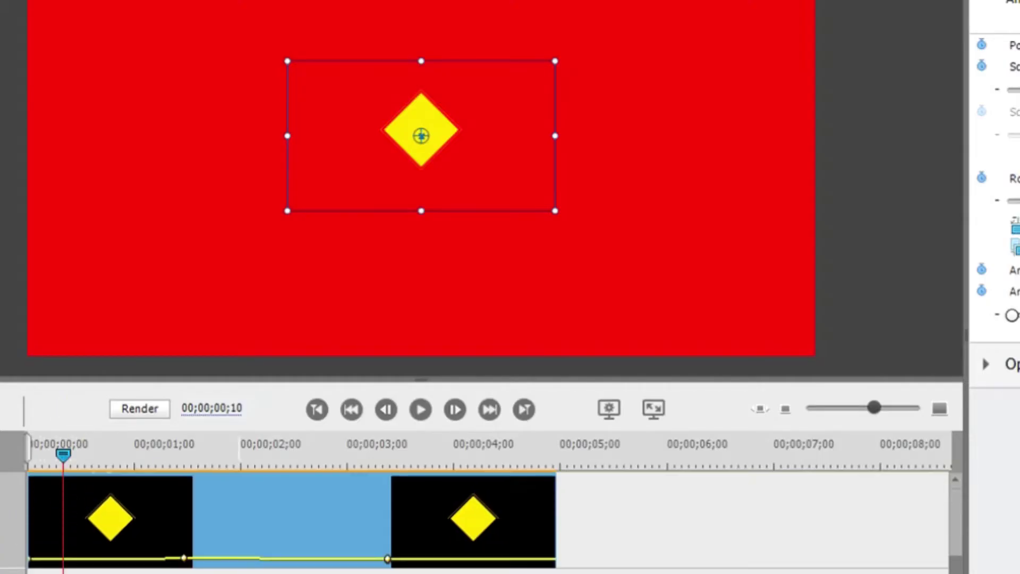
pyautogui.moveTo(62, 454); pyautogui.dragTo(19, 461)
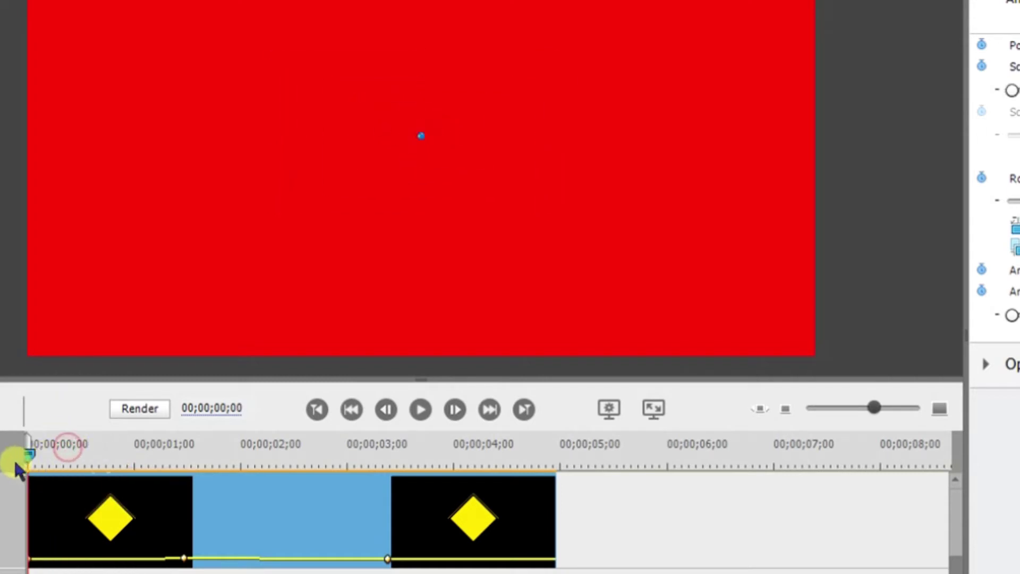
pyautogui.click(421, 410)
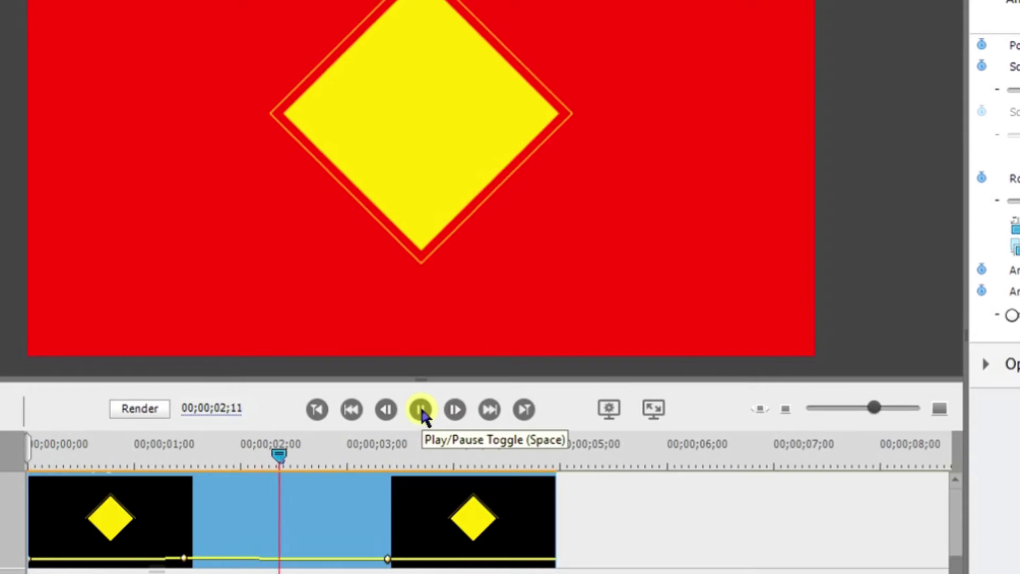
pyautogui.click(421, 410)
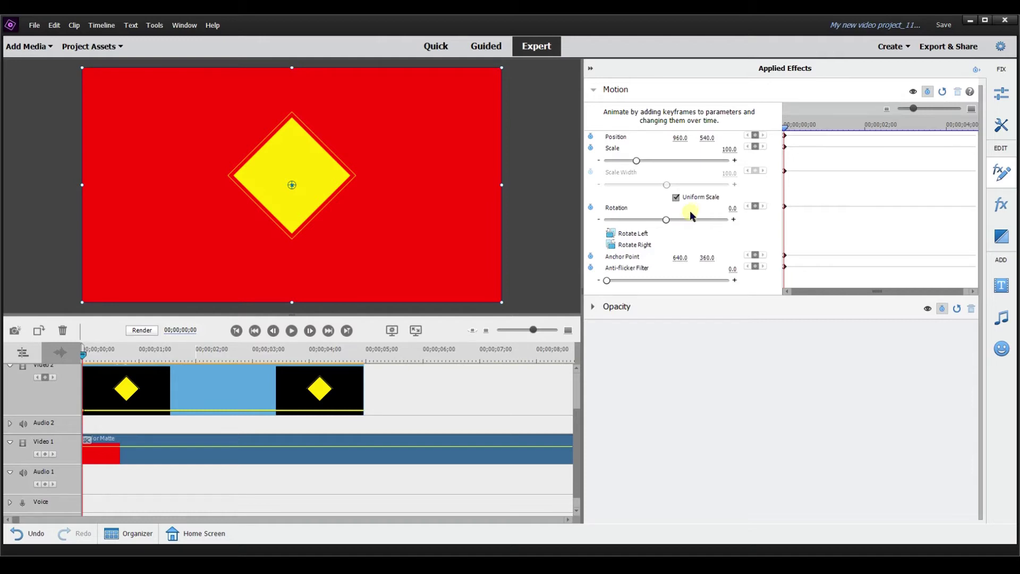
# Step: Add a Rotation keyframe of 1x359.0° for the diamond at 00;00;04;11
pyautogui.click(786, 127)
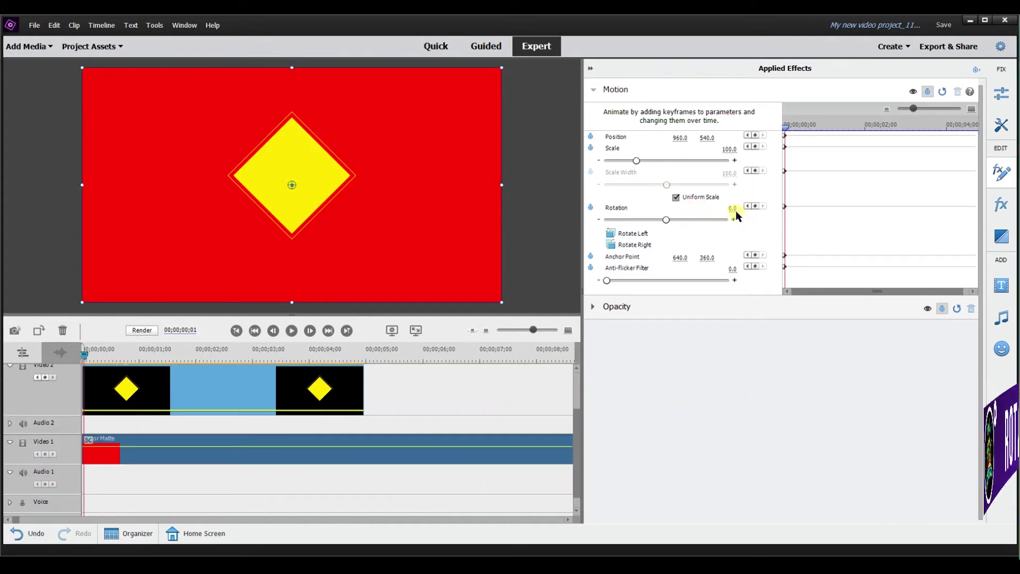
pyautogui.moveTo(787, 130); pyautogui.dragTo(956, 129)
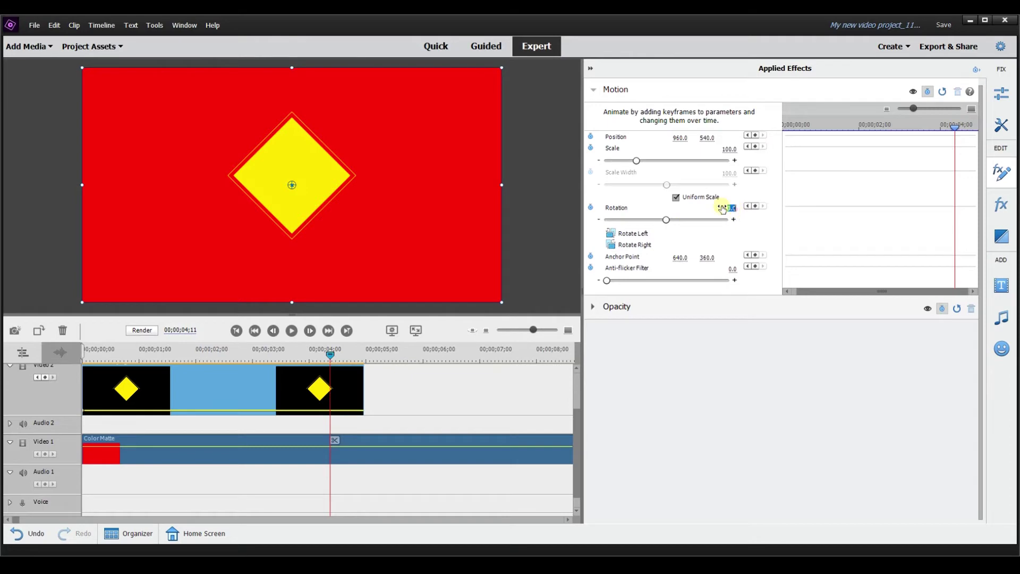
pyautogui.moveTo(667, 226); pyautogui.dragTo(728, 219)
# Step: Play the diamond's rotation animation from the start and scrub through it to the end
pyautogui.press('Home')
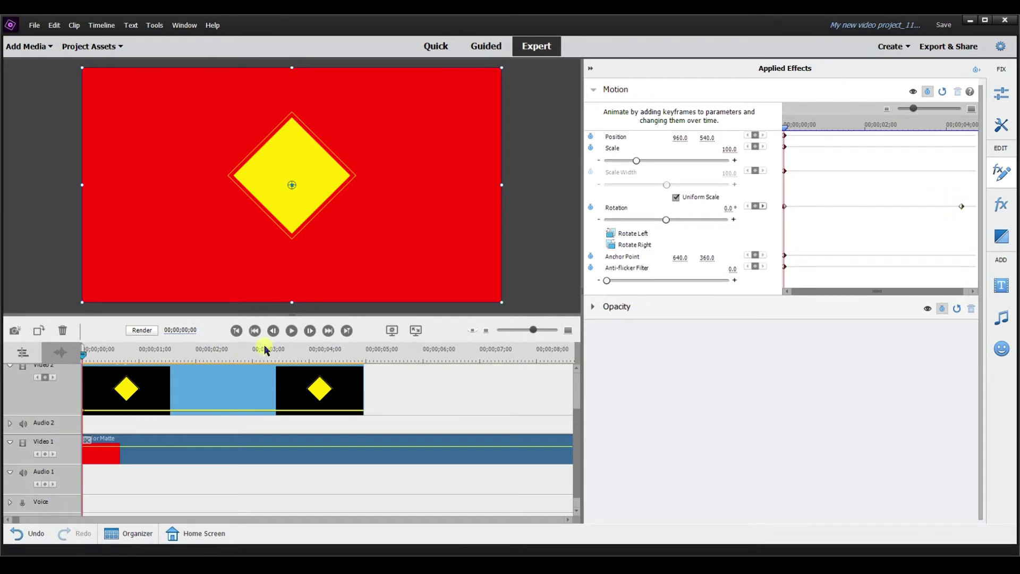
pyautogui.click(293, 337)
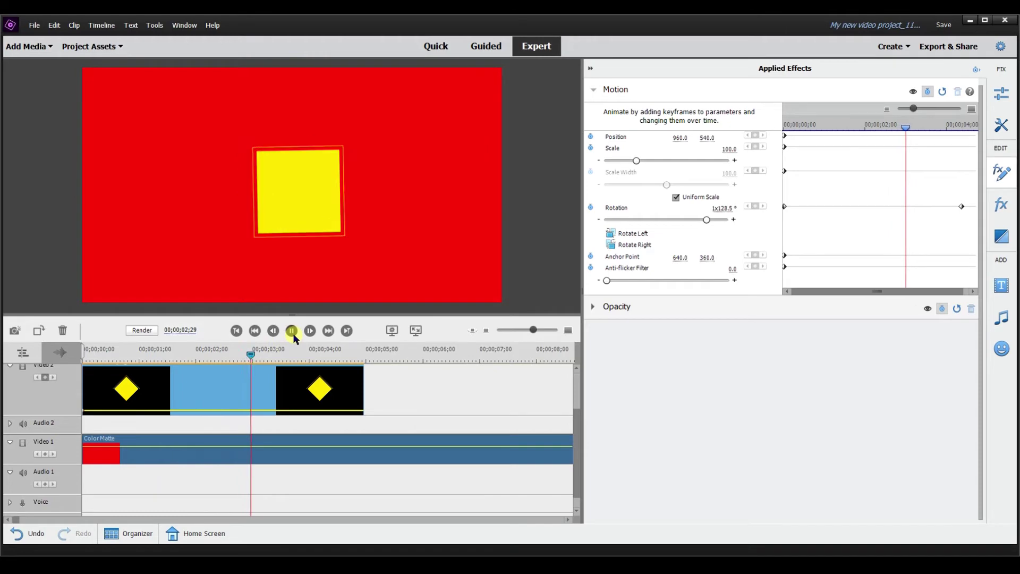
pyautogui.click(181, 359)
pyautogui.moveTo(182, 365); pyautogui.dragTo(340, 369)
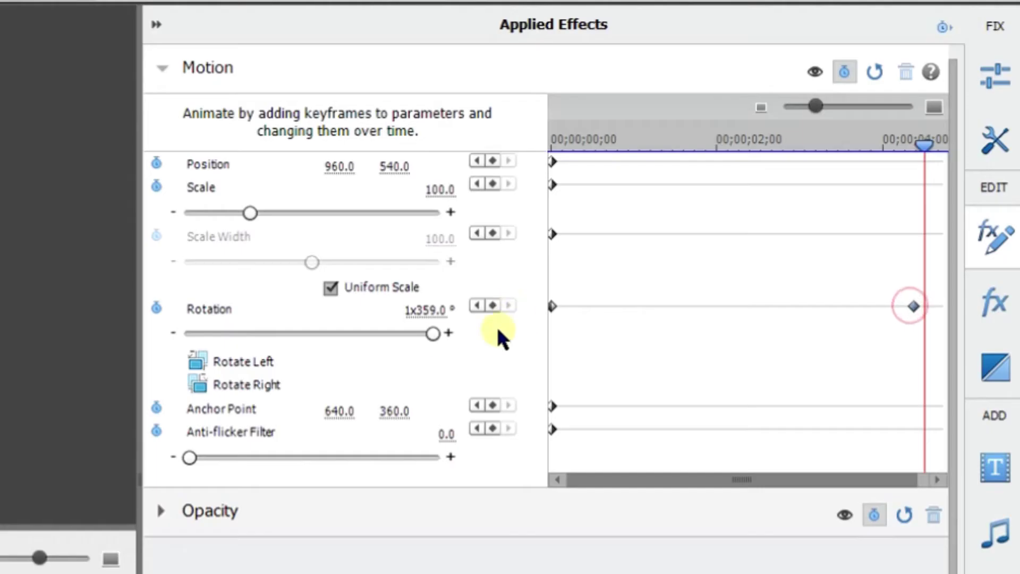
# Step: Step through the diamond's Rotation keyframes and delete the last one
pyautogui.click(746, 206)
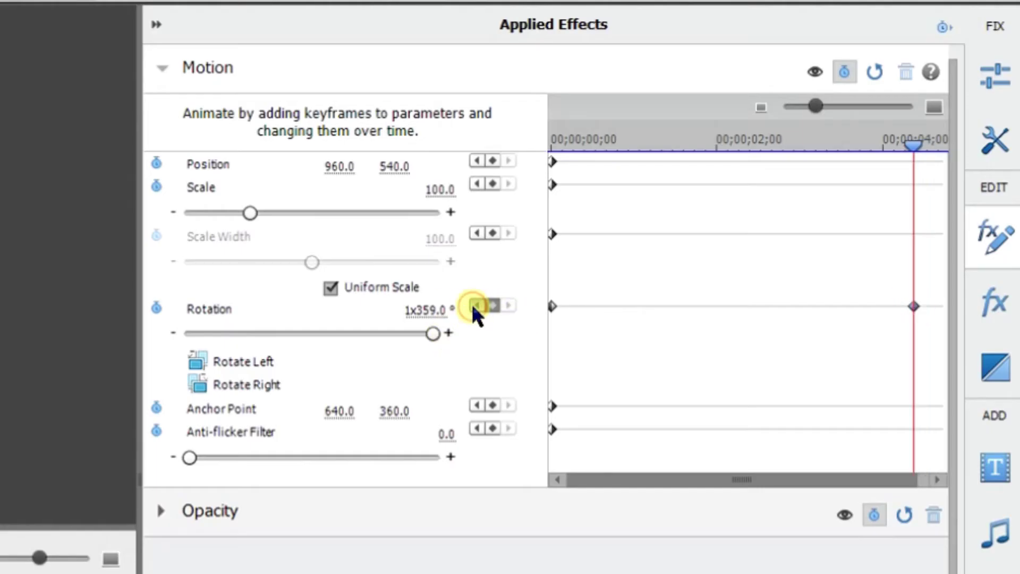
pyautogui.click(475, 307)
pyautogui.click(505, 306)
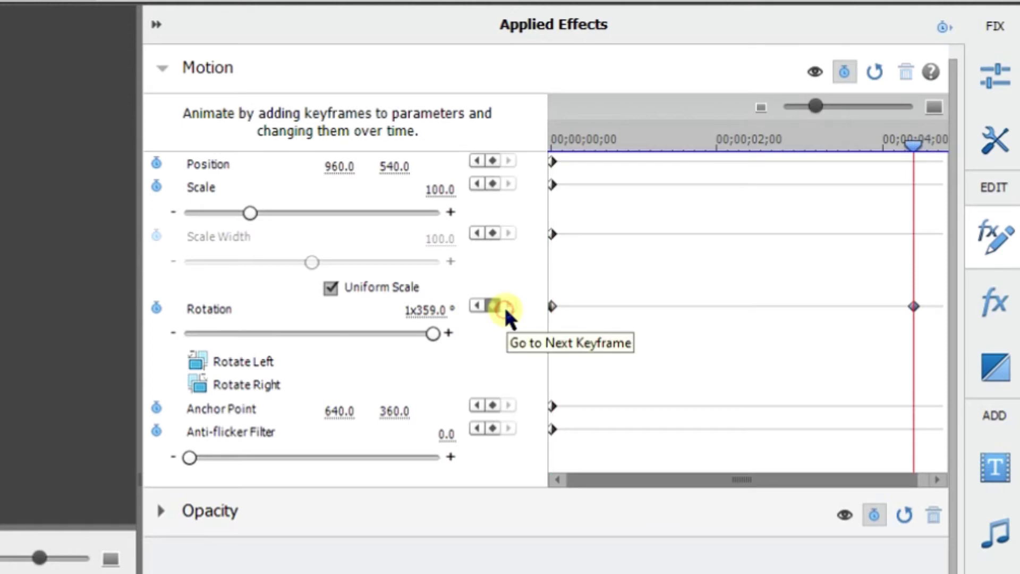
pyautogui.click(491, 306)
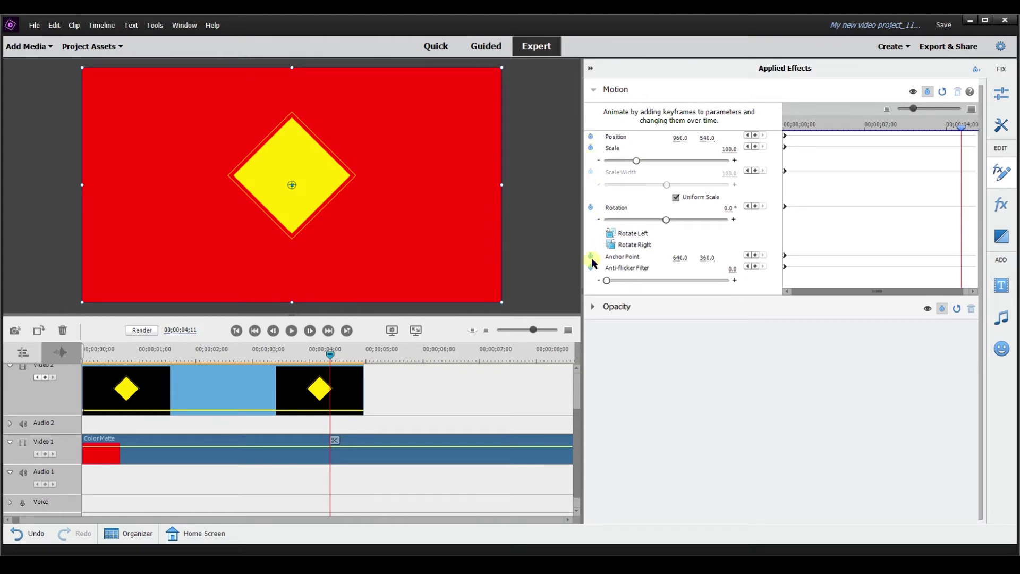
# Step: Expand the diamond clip's Opacity settings, return to the clip's start and display Opacity on its timeline rubber band
pyautogui.click(592, 307)
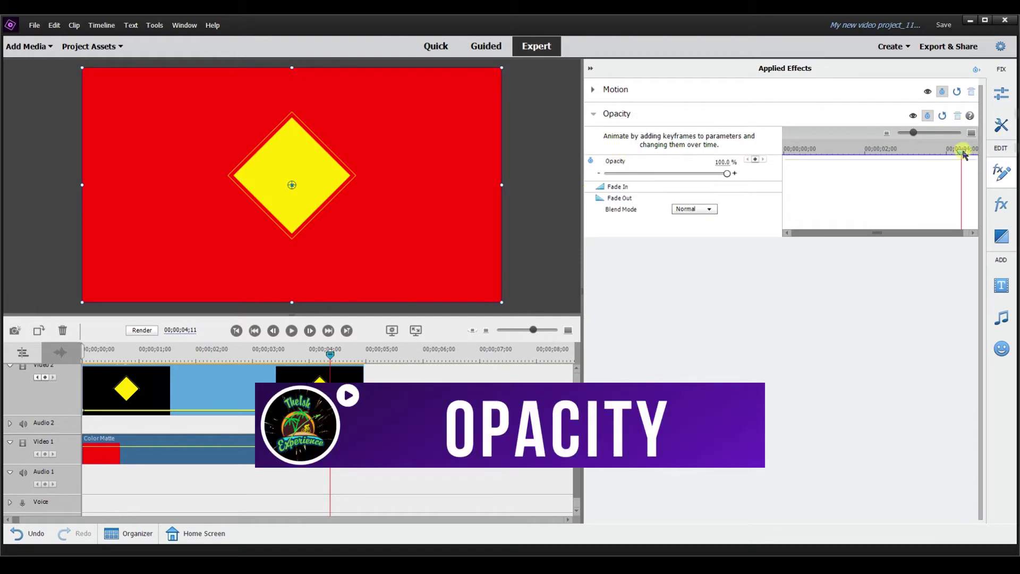
pyautogui.moveTo(960, 154); pyautogui.dragTo(787, 151)
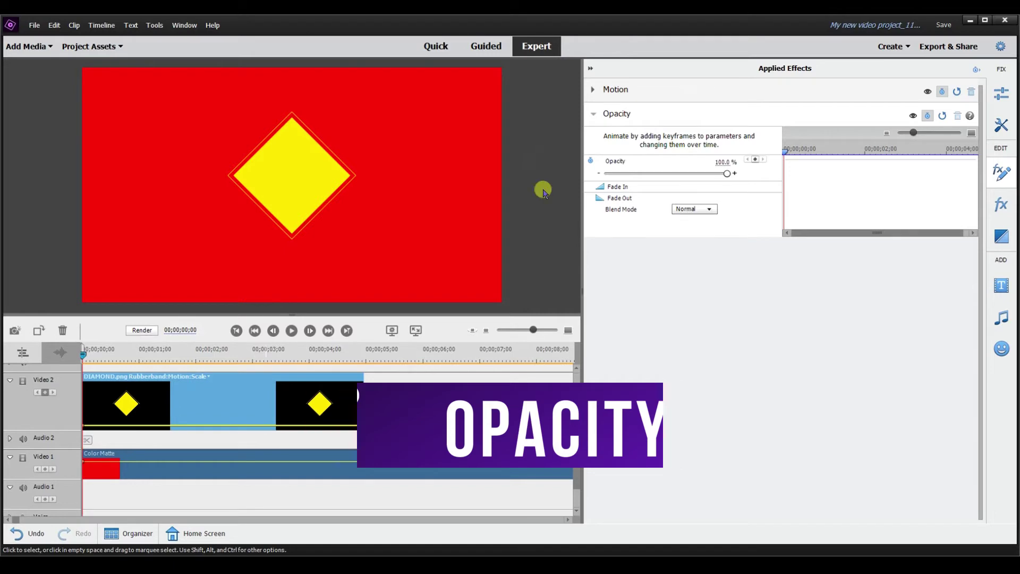
pyautogui.click(207, 376)
pyautogui.moveTo(175, 397)
pyautogui.click(222, 400)
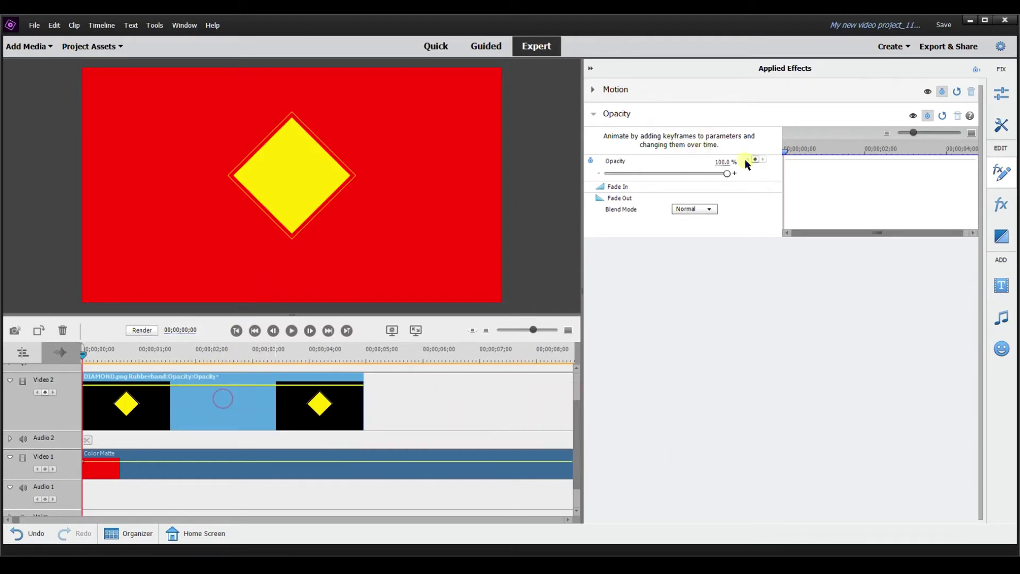
# Step: Add an Opacity keyframe of 100% at 00;00;00;07 and one of 0% at 00;00;04;10
pyautogui.moveTo(786, 151); pyautogui.dragTo(792, 151)
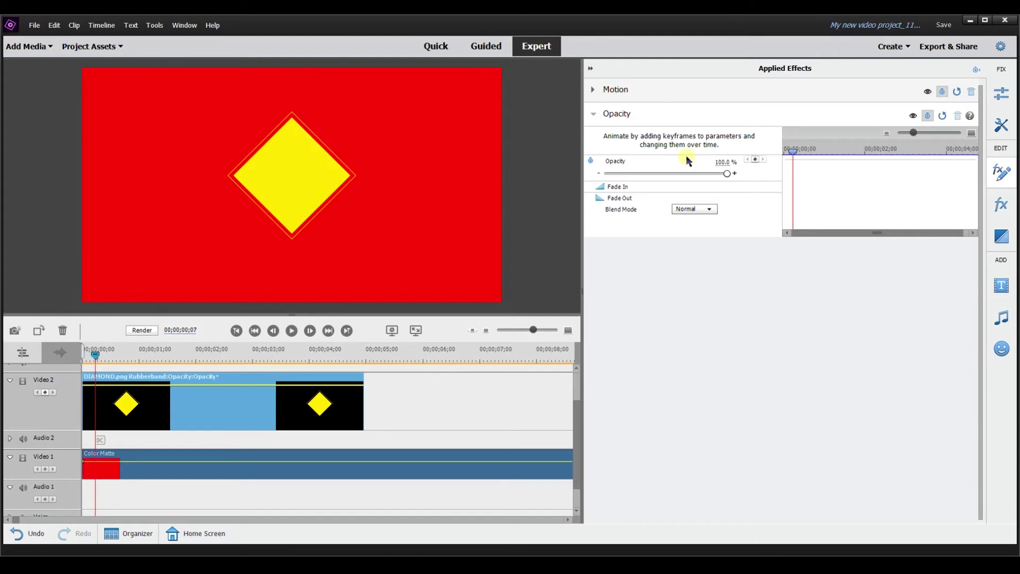
pyautogui.click(753, 158)
pyautogui.moveTo(96, 356); pyautogui.dragTo(105, 354)
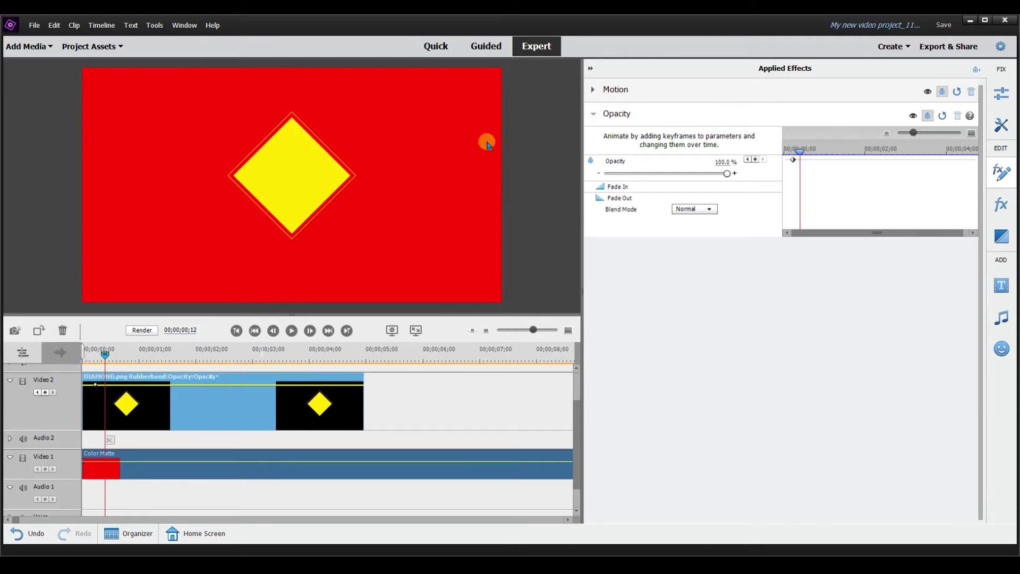
pyautogui.moveTo(800, 155); pyautogui.dragTo(958, 161)
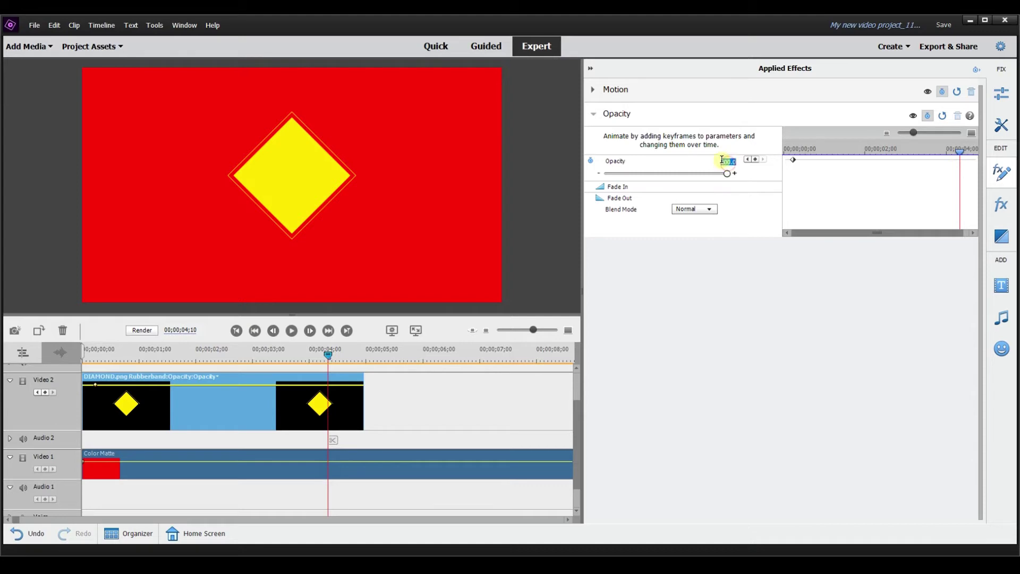
pyautogui.moveTo(721, 159); pyautogui.dragTo(721, 159)
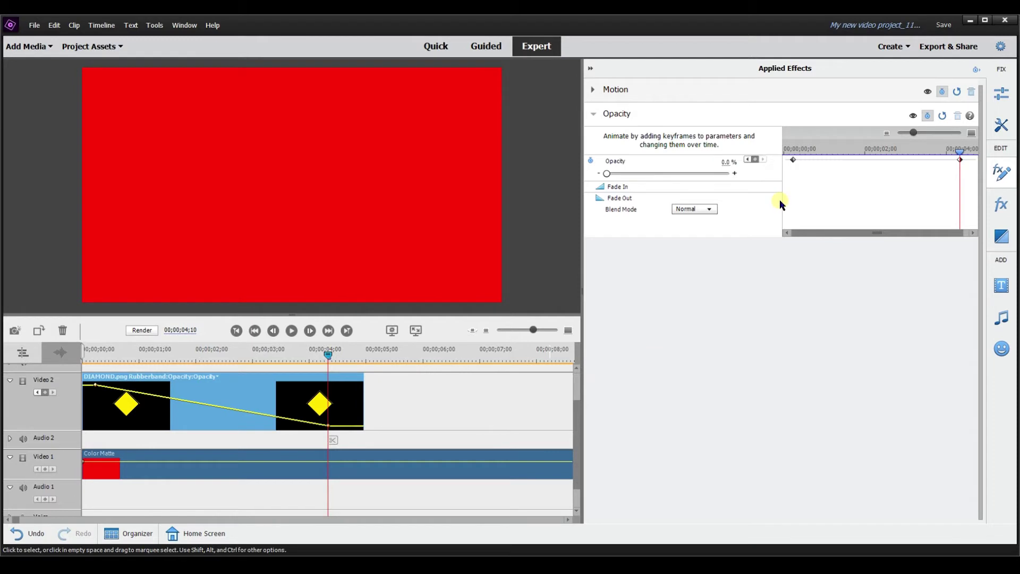
# Step: Play the diamond's fade-out from the start and scrub back through its Opacity keyframes
pyautogui.moveTo(961, 156); pyautogui.dragTo(757, 160)
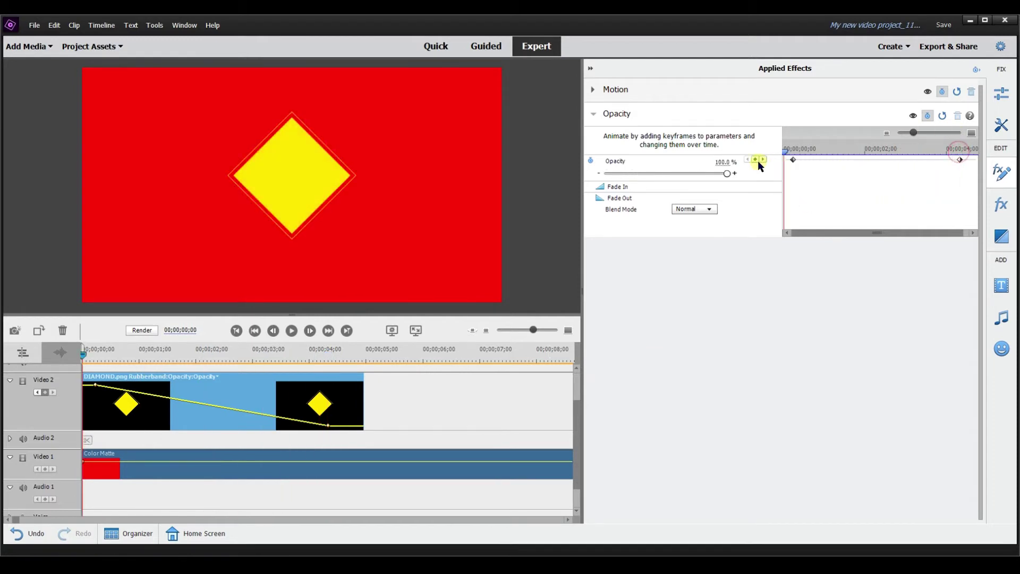
pyautogui.click(290, 333)
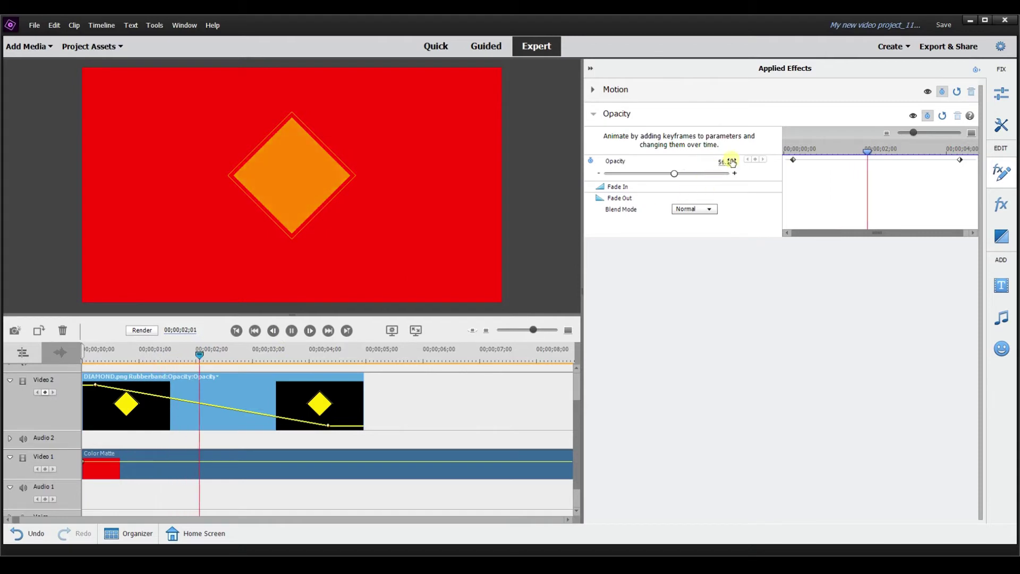
pyautogui.moveTo(948, 151); pyautogui.dragTo(963, 152)
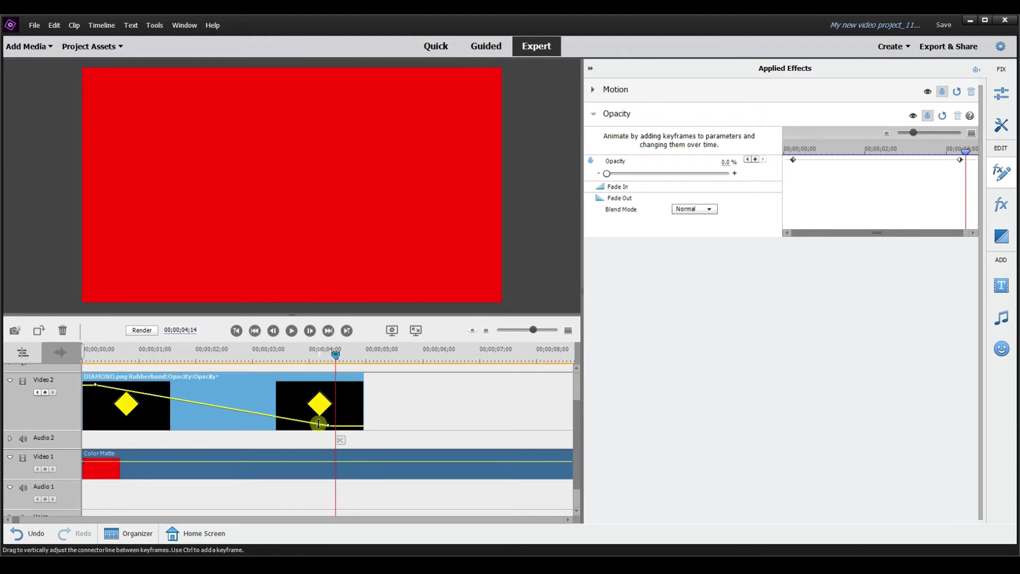
pyautogui.moveTo(967, 151); pyautogui.dragTo(794, 160)
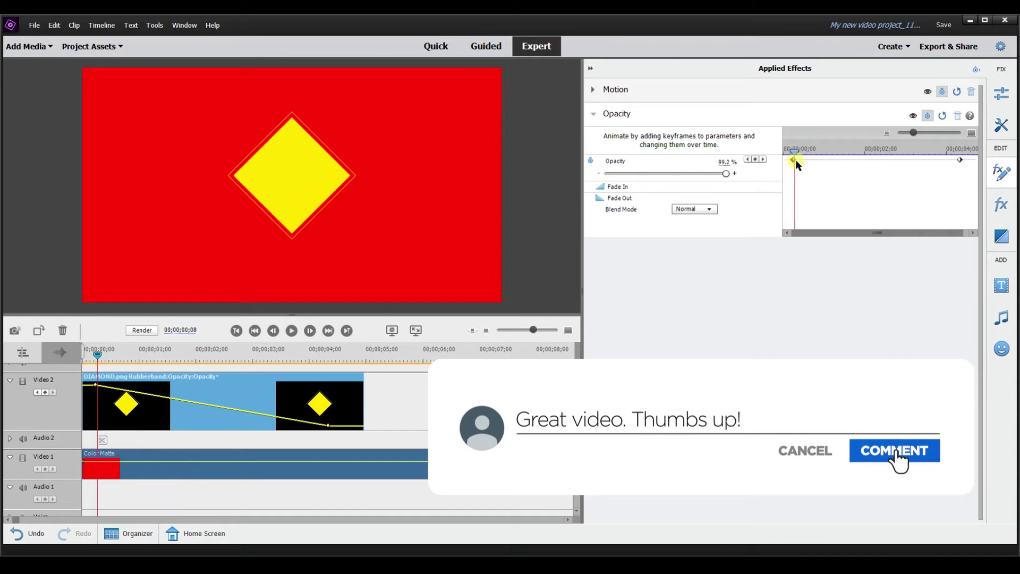
pyautogui.click(761, 160)
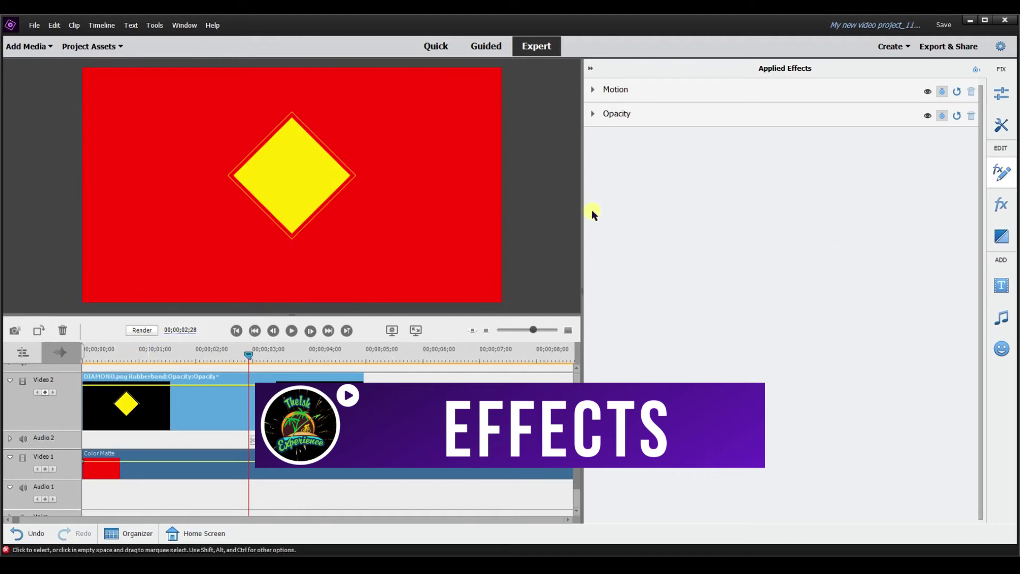
# Step: Apply the Mirror distort effect to the diamond clip on Video 2 and open its horizontal Reflection Center value
pyautogui.click(1001, 208)
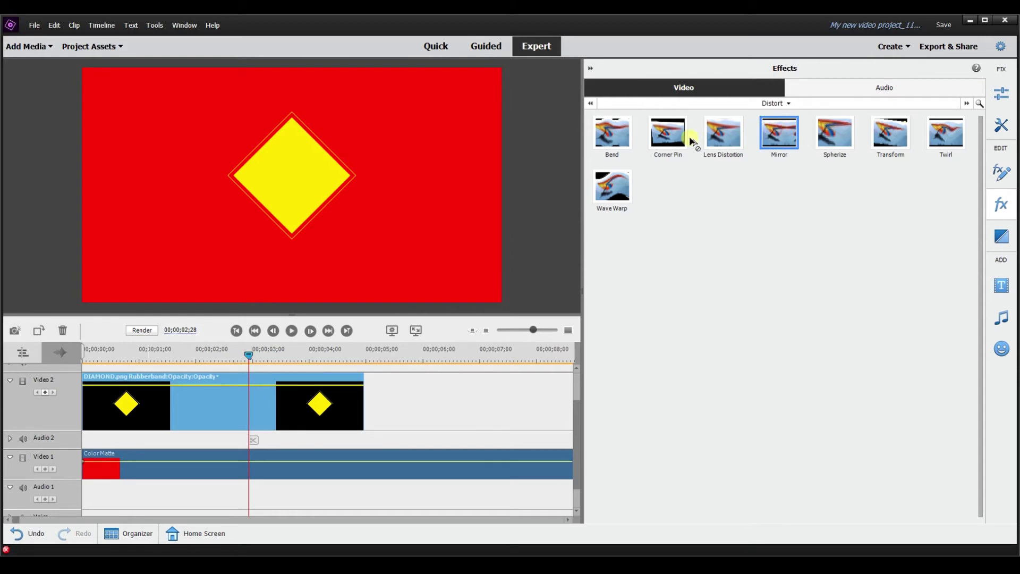
pyautogui.moveTo(691, 141); pyautogui.dragTo(165, 406)
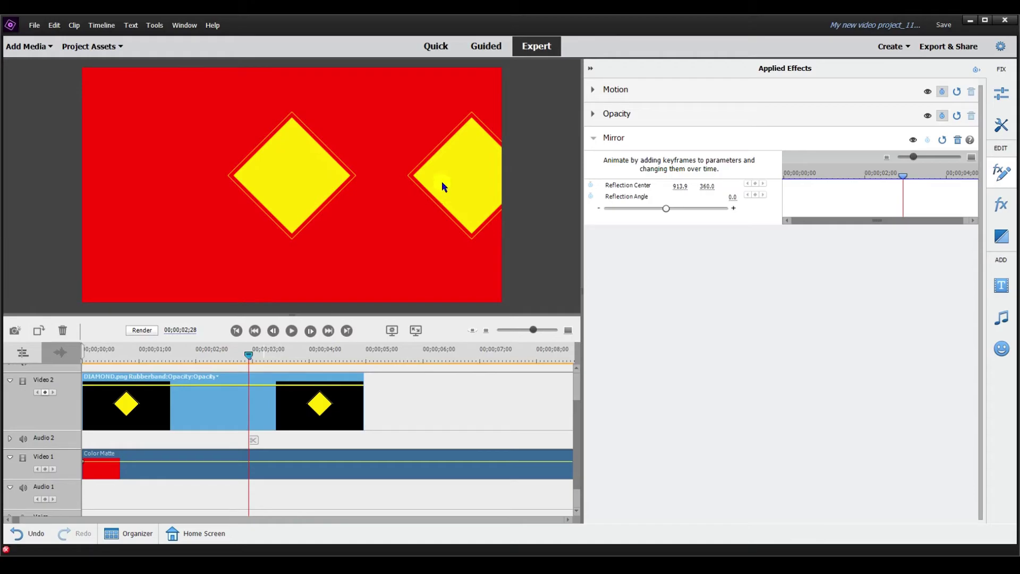
pyautogui.click(680, 185)
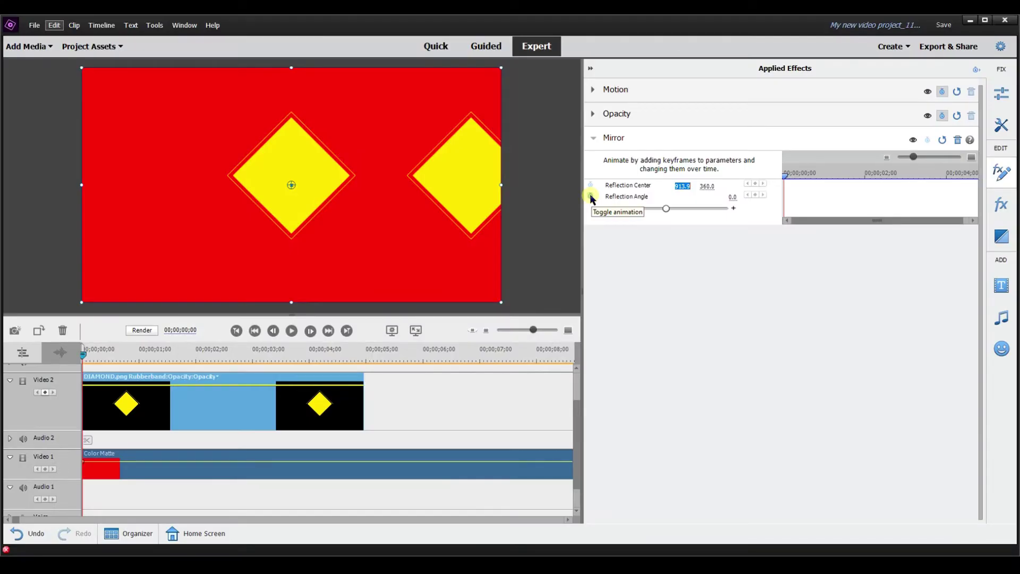
# Step: Animate the Mirror's Reflection Angle with keyframes of -130.7° at the clip's start and 26.1° at 00;00;00;18
pyautogui.click(591, 196)
pyautogui.click(380, 179)
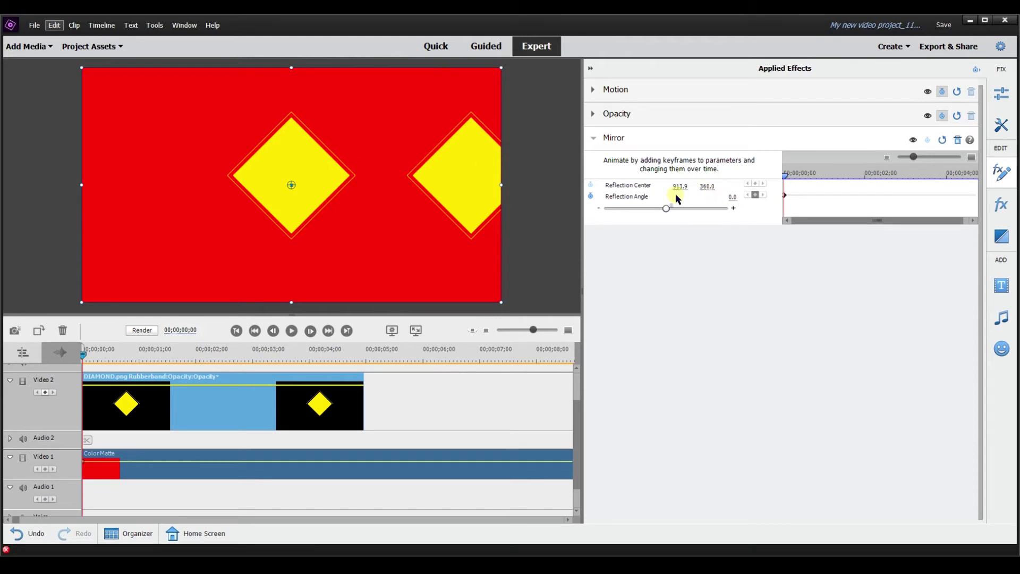
pyautogui.moveTo(667, 211); pyautogui.dragTo(657, 211)
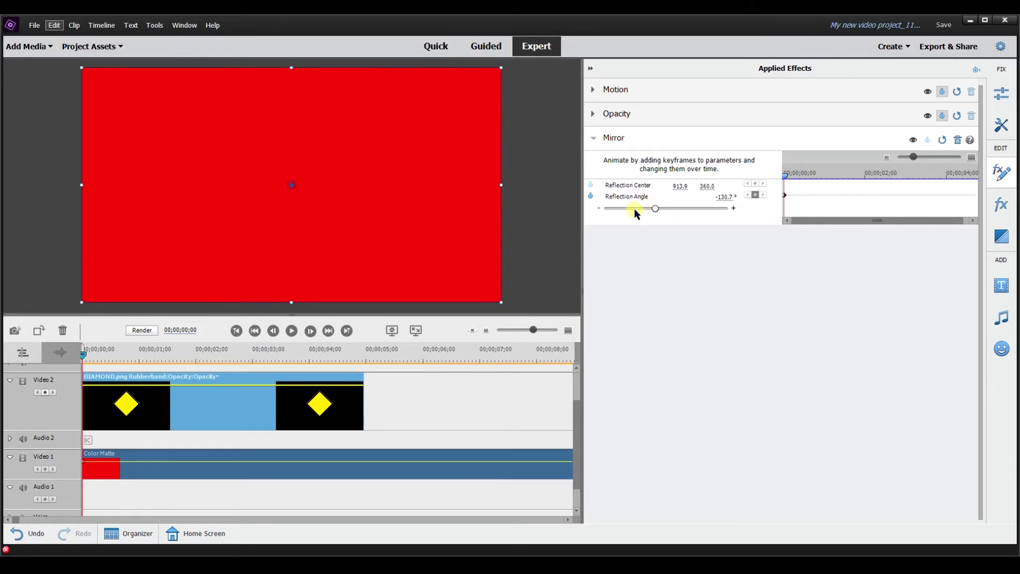
pyautogui.moveTo(784, 174); pyautogui.dragTo(804, 178)
pyautogui.click(654, 208)
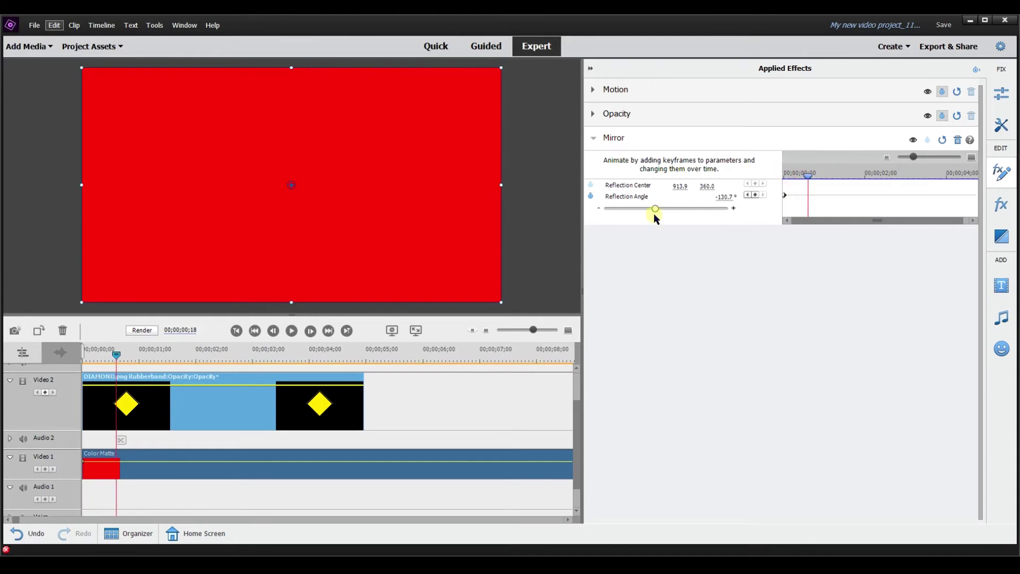
pyautogui.moveTo(654, 208); pyautogui.dragTo(668, 213)
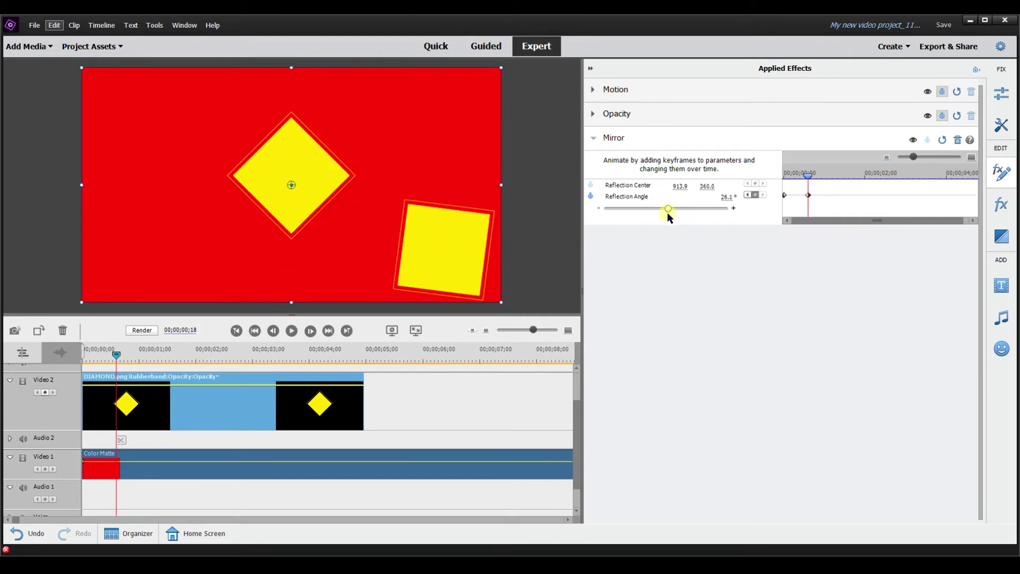
# Step: Play the mirror animation from the start and scrub back to its second keyframe
pyautogui.moveTo(810, 174); pyautogui.dragTo(774, 177)
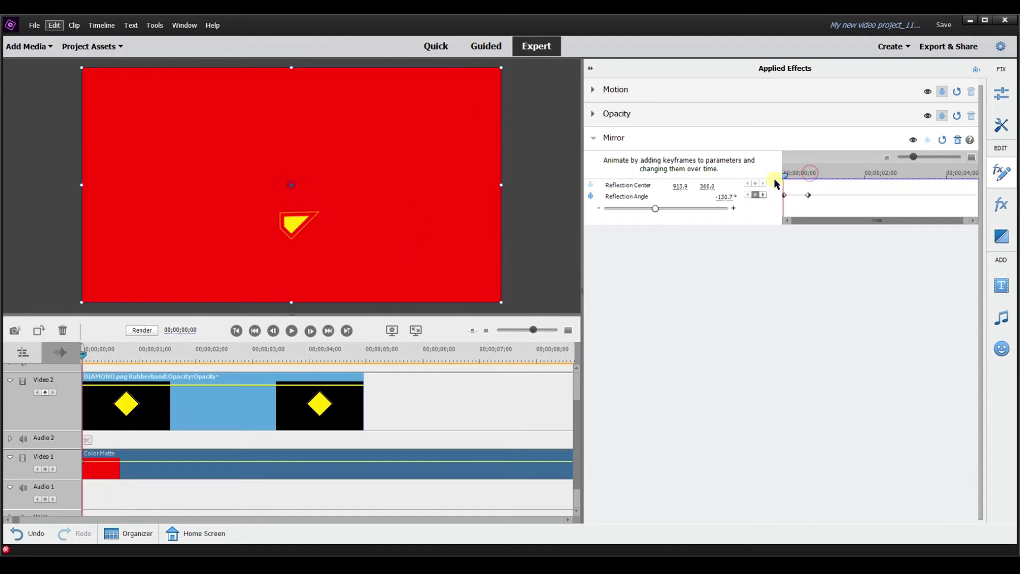
pyautogui.click(294, 330)
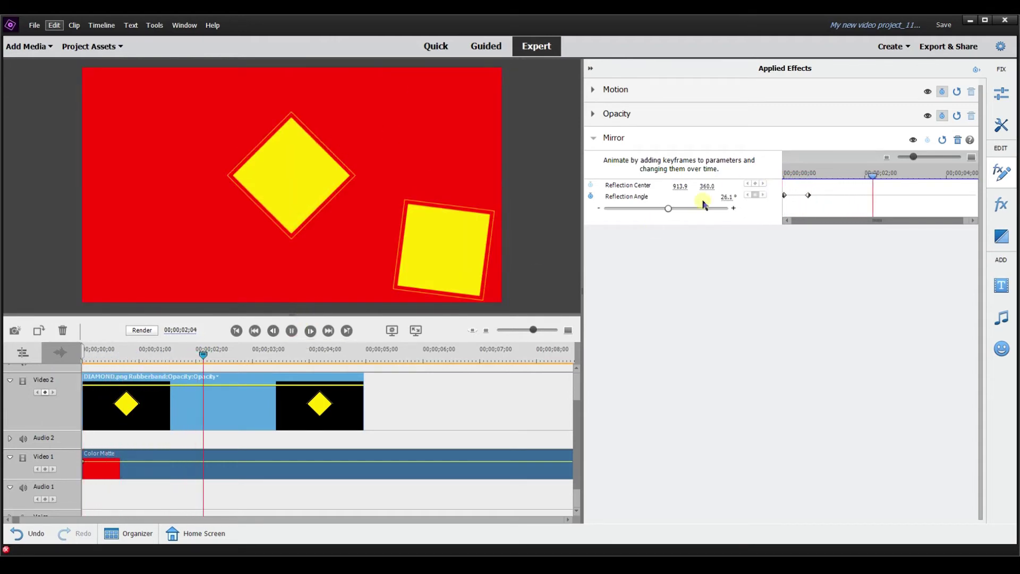
pyautogui.moveTo(883, 173); pyautogui.dragTo(810, 186)
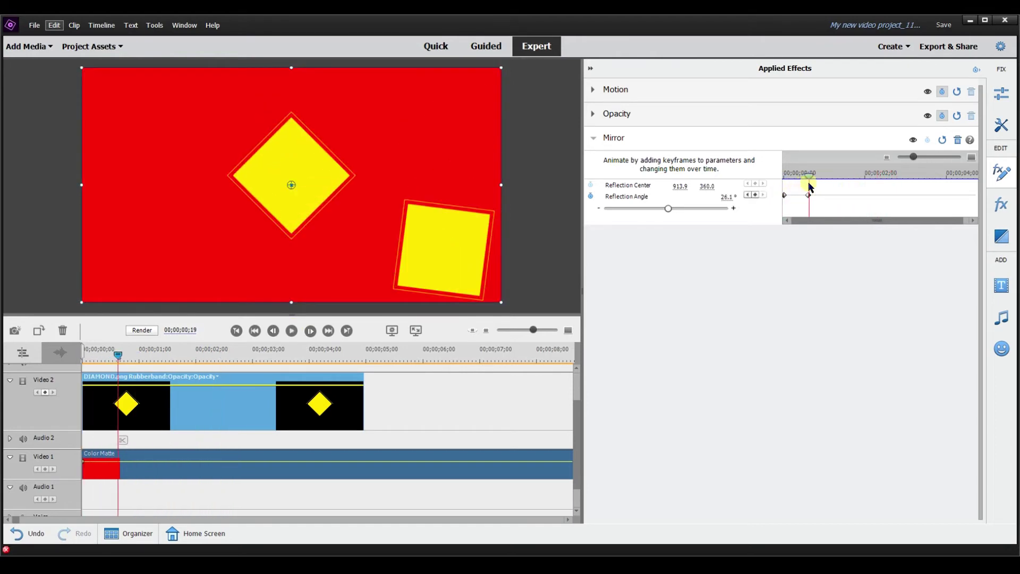
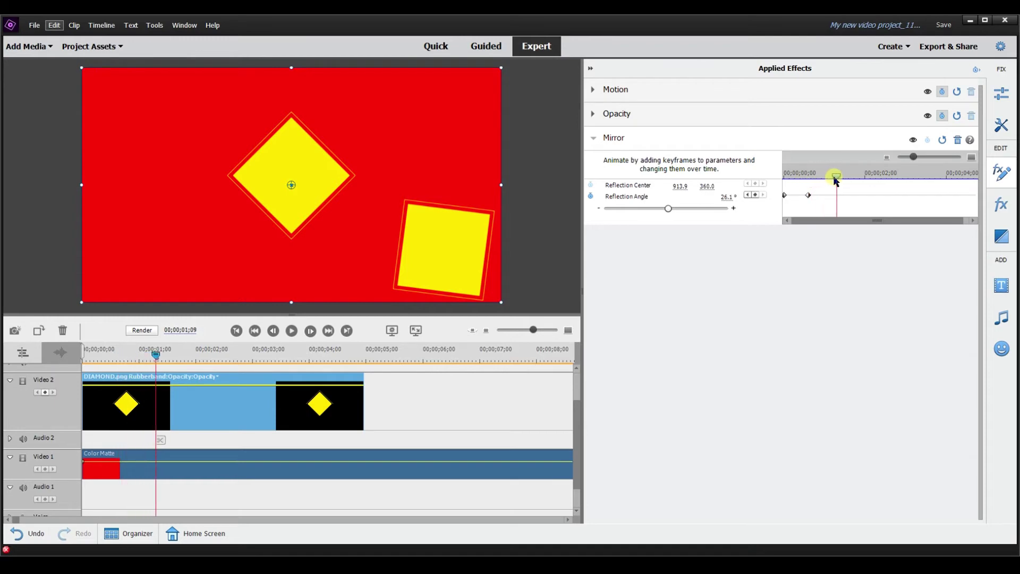
# Step: Add Reflection Angle keyframes of 137.3° at 00;00;01;09 and -169.9° at 00;00;01;26
pyautogui.click(754, 196)
pyautogui.click(755, 195)
pyautogui.moveTo(667, 211); pyautogui.dragTo(677, 211)
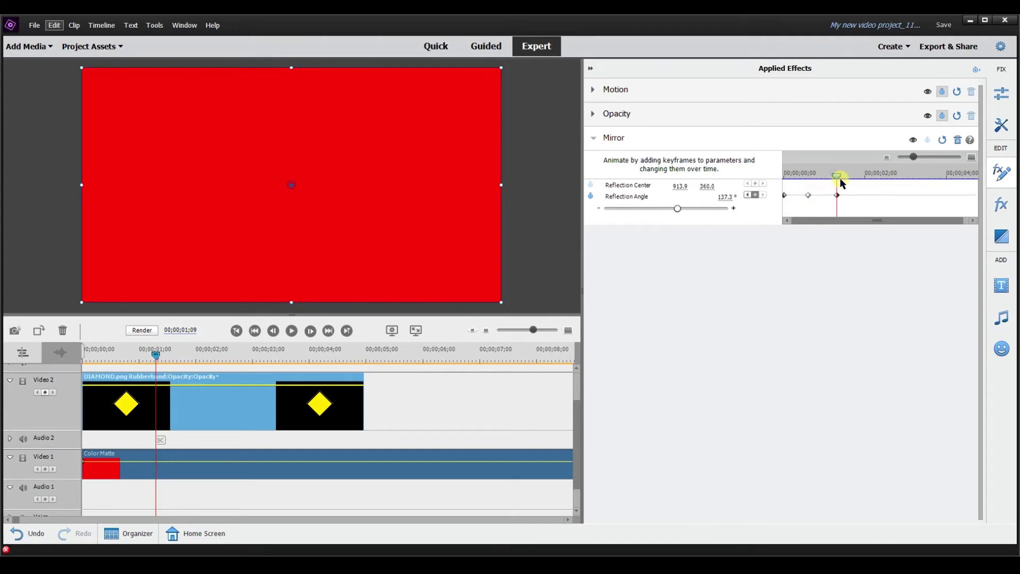
pyautogui.moveTo(842, 178); pyautogui.dragTo(860, 179)
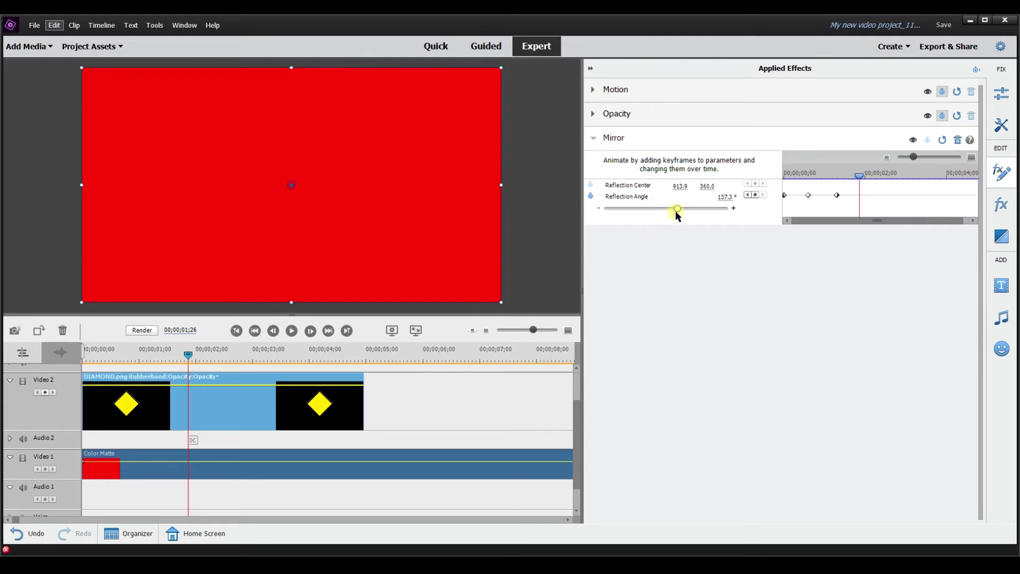
pyautogui.moveTo(677, 212); pyautogui.dragTo(652, 209)
# Step: Play the extended mirror animation from the start and step through its Reflection Angle keyframes
pyautogui.moveTo(852, 177); pyautogui.dragTo(758, 181)
pyautogui.click(291, 331)
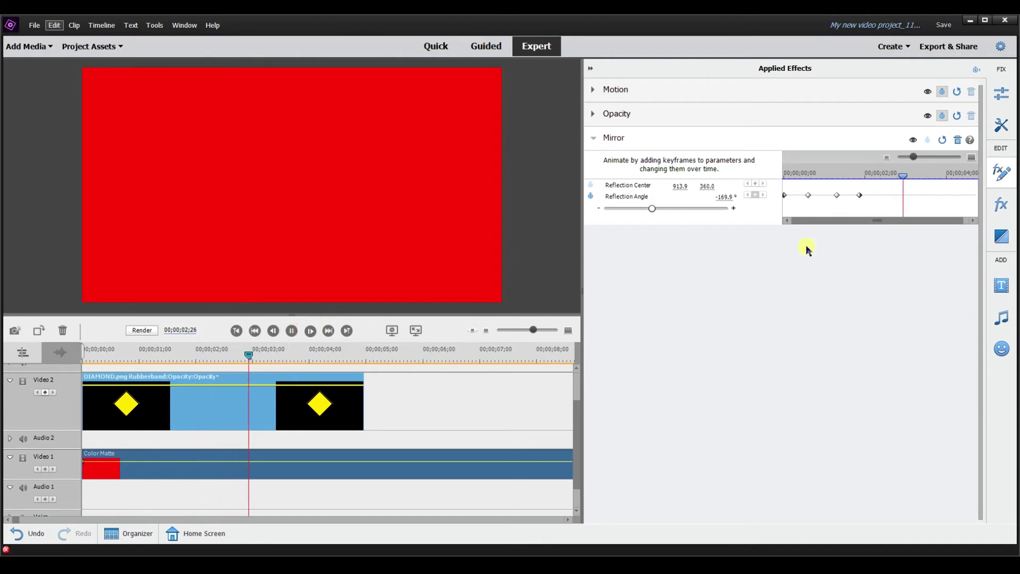
pyautogui.click(760, 195)
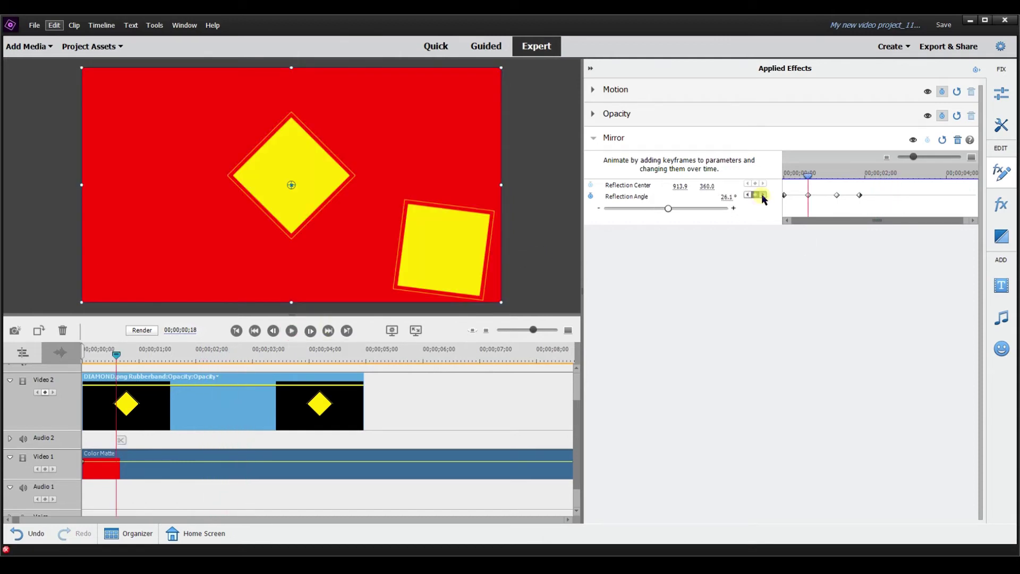
# Step: Jump forward and back between the Reflection Angle keyframes and replay the mirror animation from the clip's start
pyautogui.click(761, 194)
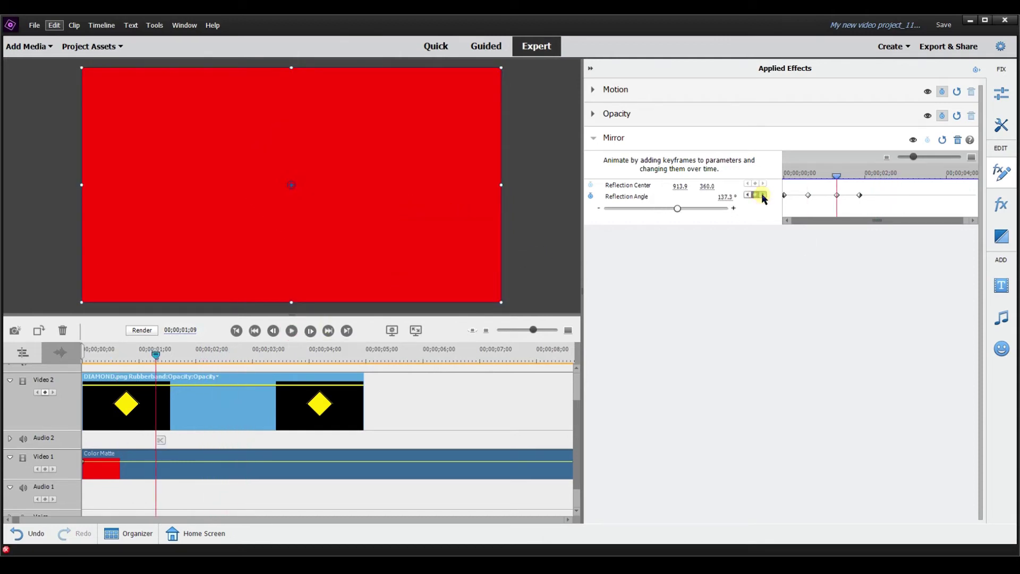
pyautogui.click(762, 195)
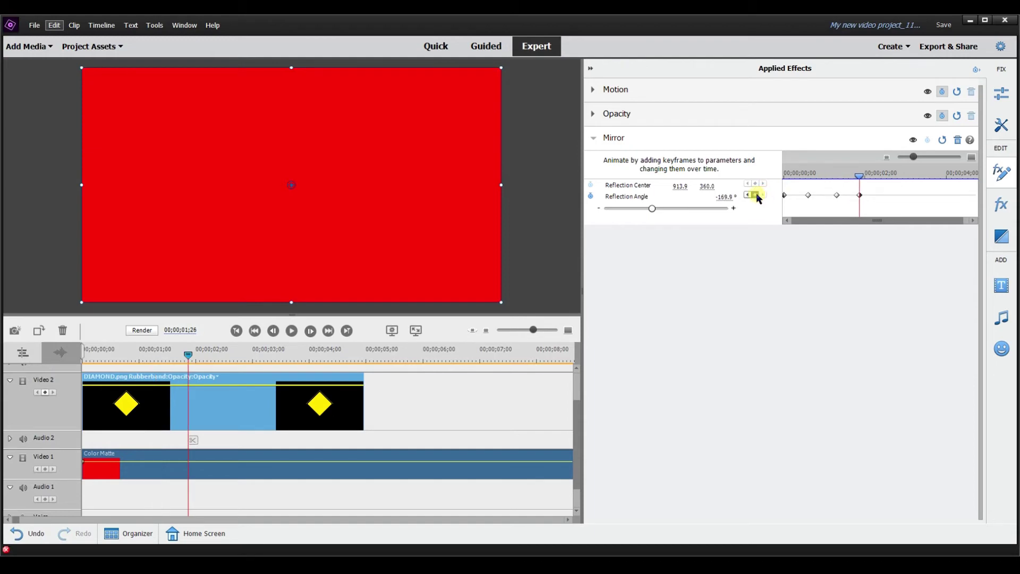
pyautogui.click(749, 195)
pyautogui.click(749, 196)
pyautogui.moveTo(809, 173); pyautogui.dragTo(784, 195)
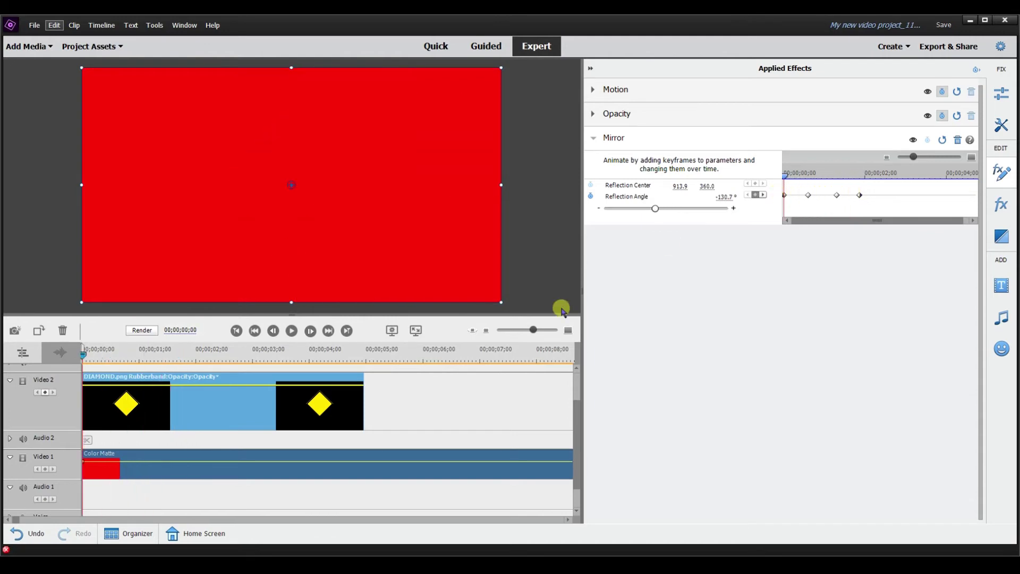
pyautogui.click(288, 333)
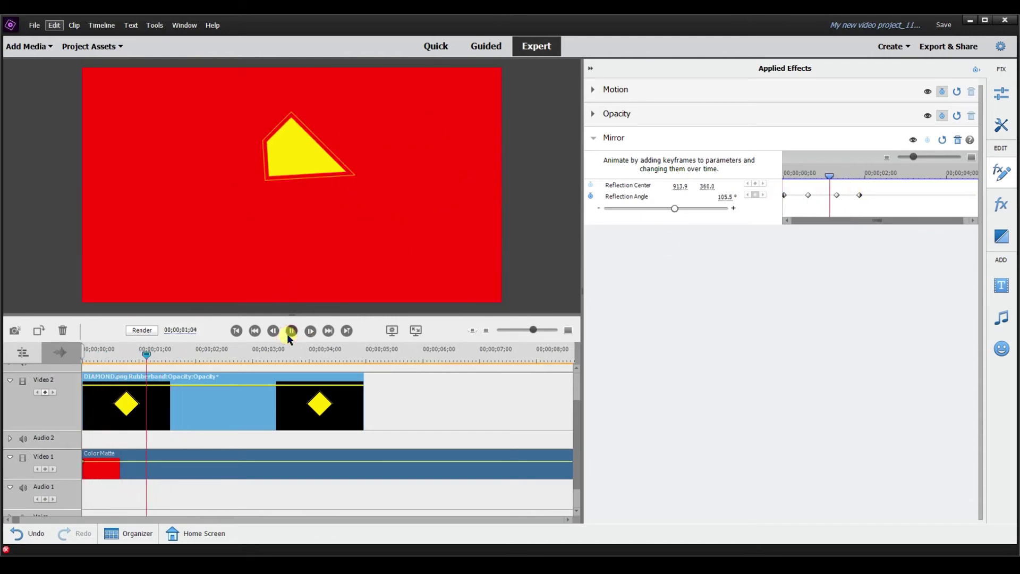
# Step: Move the last Reflection Angle keyframe out to about 3.5 seconds and replay the slower mirror animation from the start
pyautogui.moveTo(860, 194); pyautogui.dragTo(922, 196)
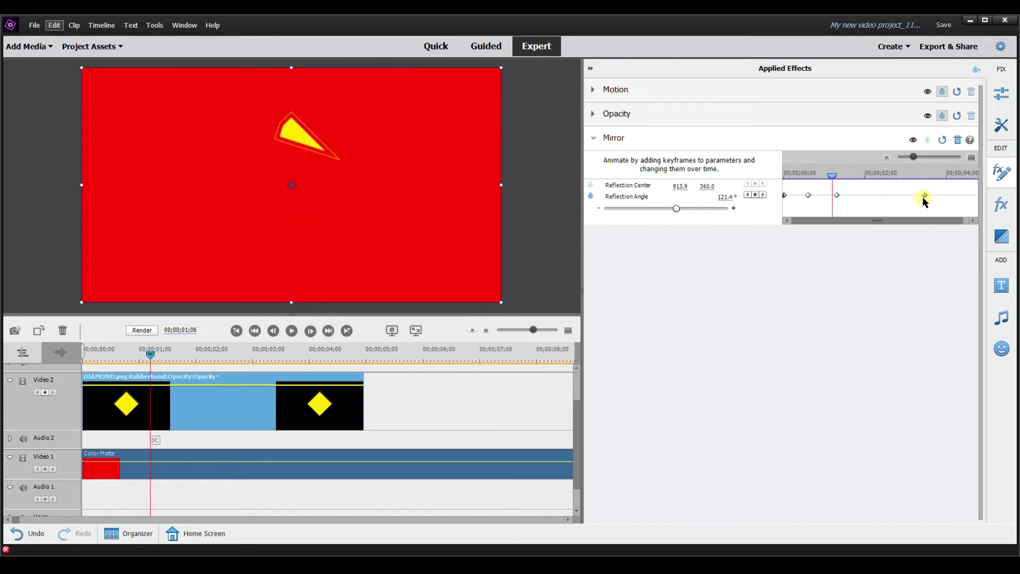
pyautogui.moveTo(831, 178); pyautogui.dragTo(779, 180)
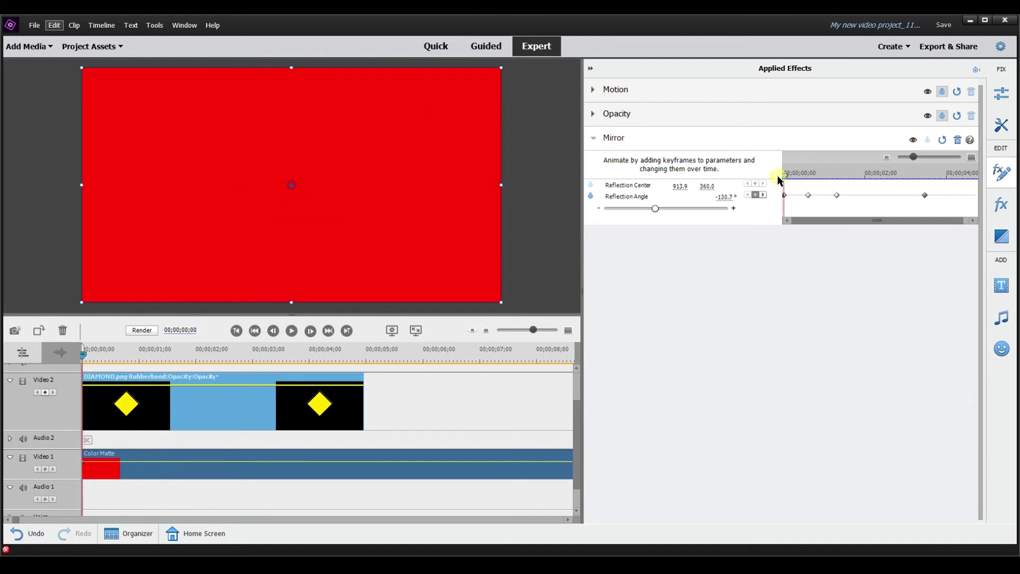
pyautogui.click(292, 331)
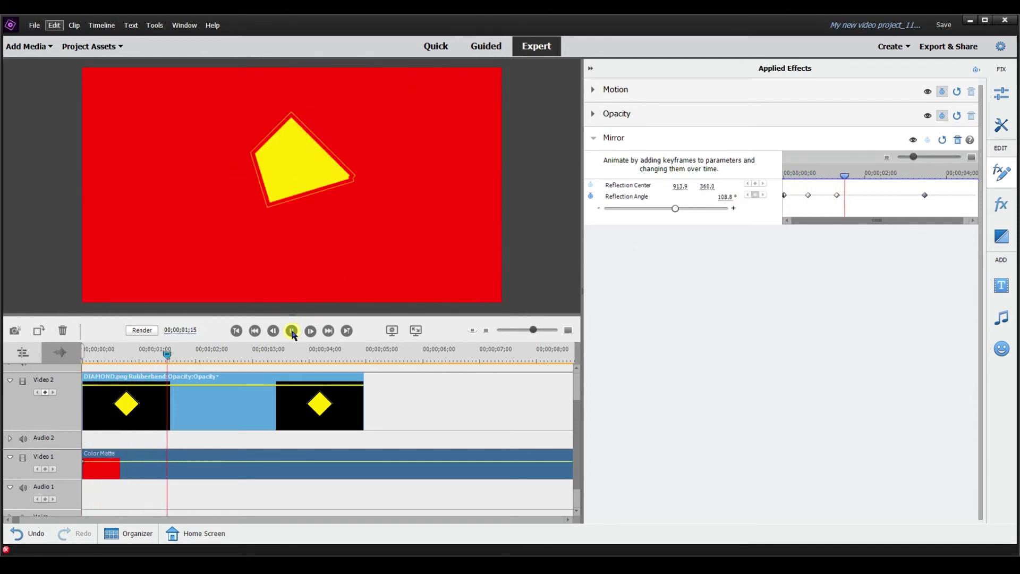
pyautogui.moveTo(787, 175); pyautogui.dragTo(764, 181)
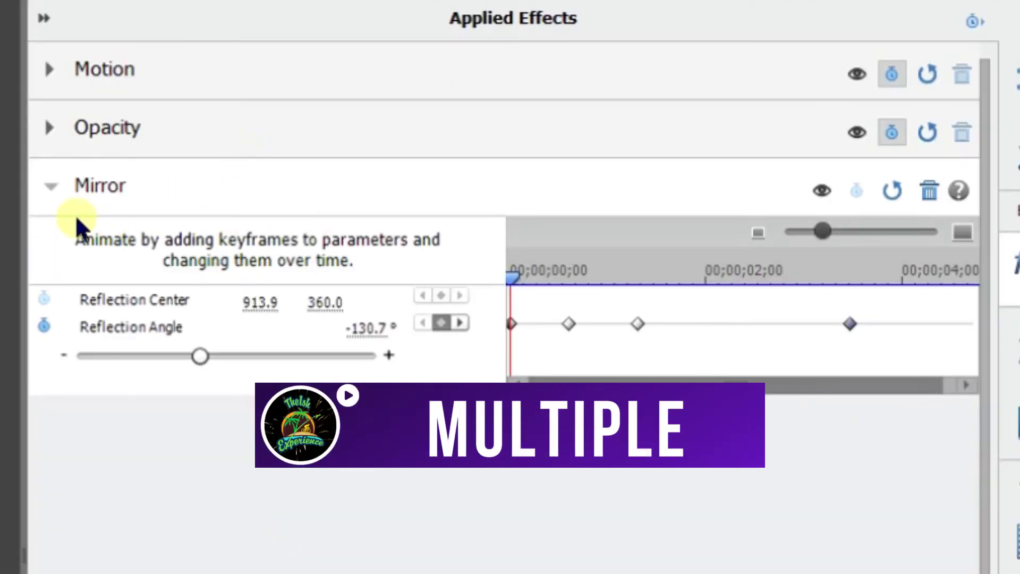
# Step: Add Opacity keyframes of 100% at the clip's start and 0% near its end, and scrub through the fade-out
pyautogui.click(158, 139)
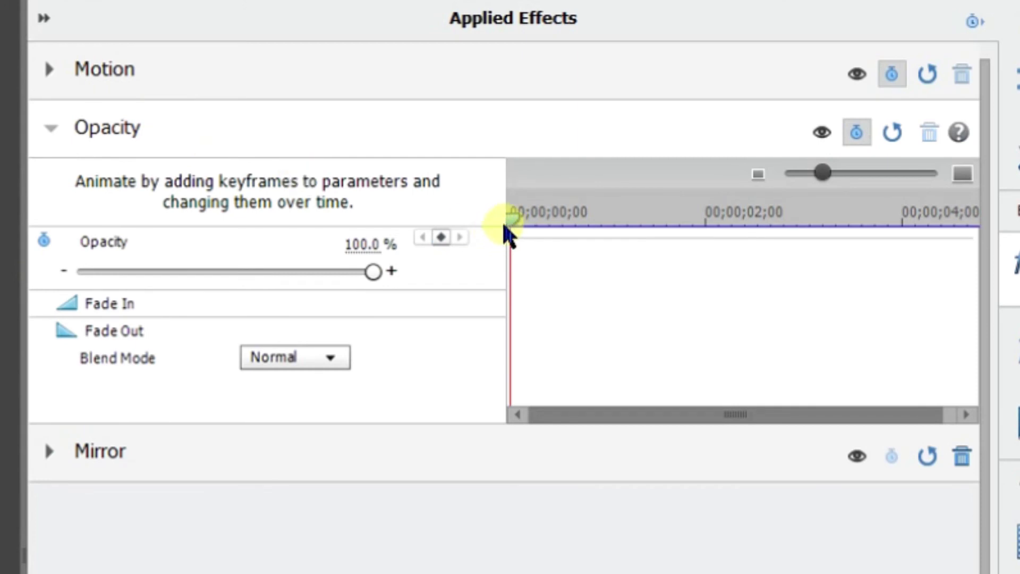
pyautogui.moveTo(372, 271)
pyautogui.mouseDown()
pyautogui.moveTo(326, 278)
pyautogui.moveTo(391, 276)
pyautogui.mouseUp()
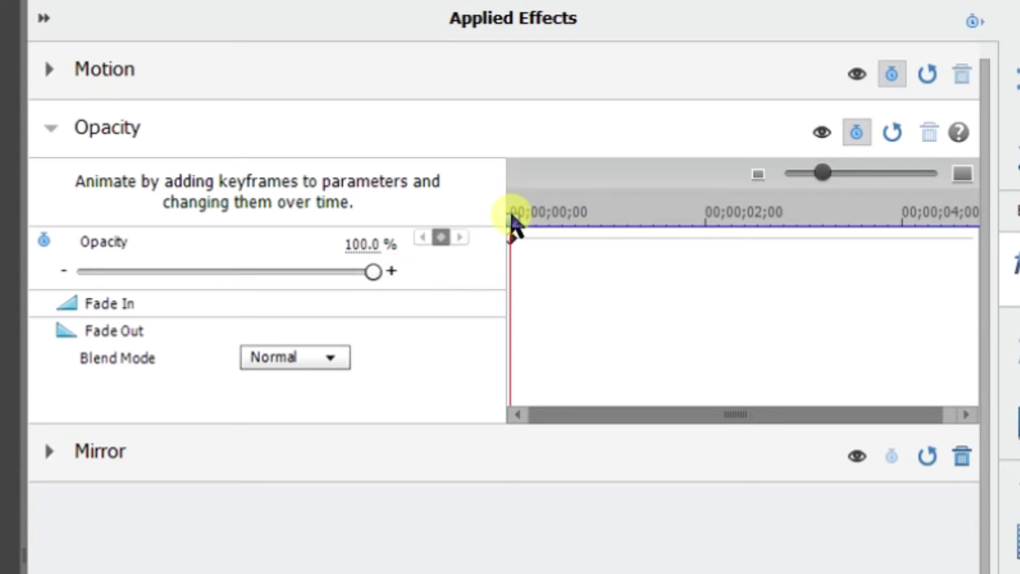
pyautogui.moveTo(512, 221); pyautogui.dragTo(968, 223)
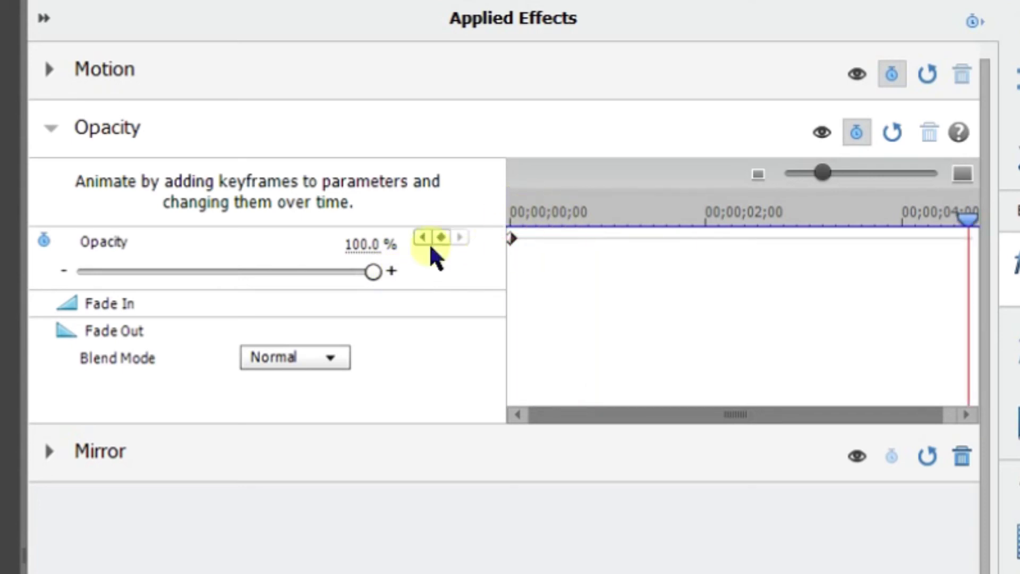
pyautogui.click(365, 244)
pyautogui.write('0')
pyautogui.press('Return')
pyautogui.click(509, 231)
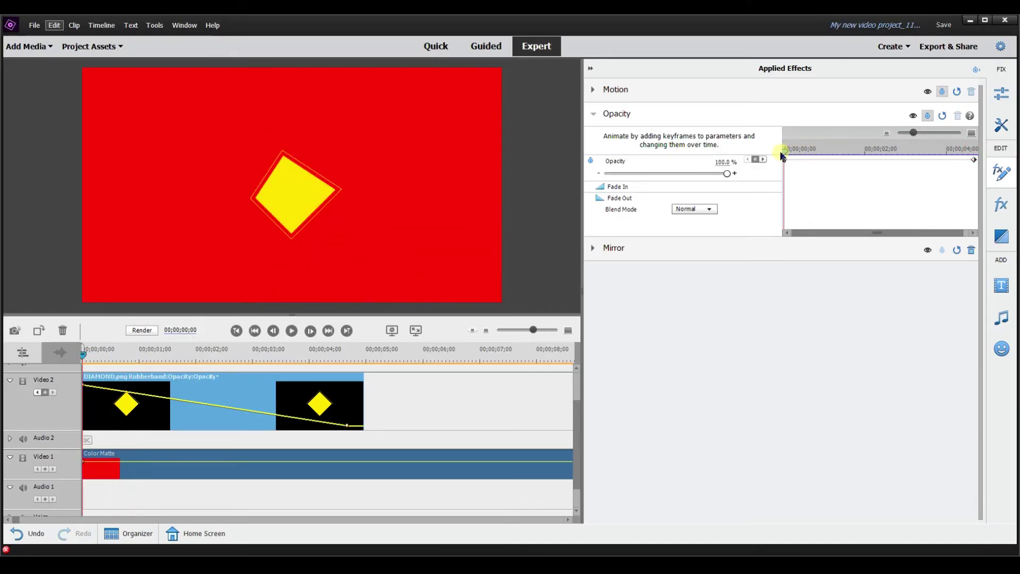
pyautogui.moveTo(786, 150); pyautogui.dragTo(854, 174)
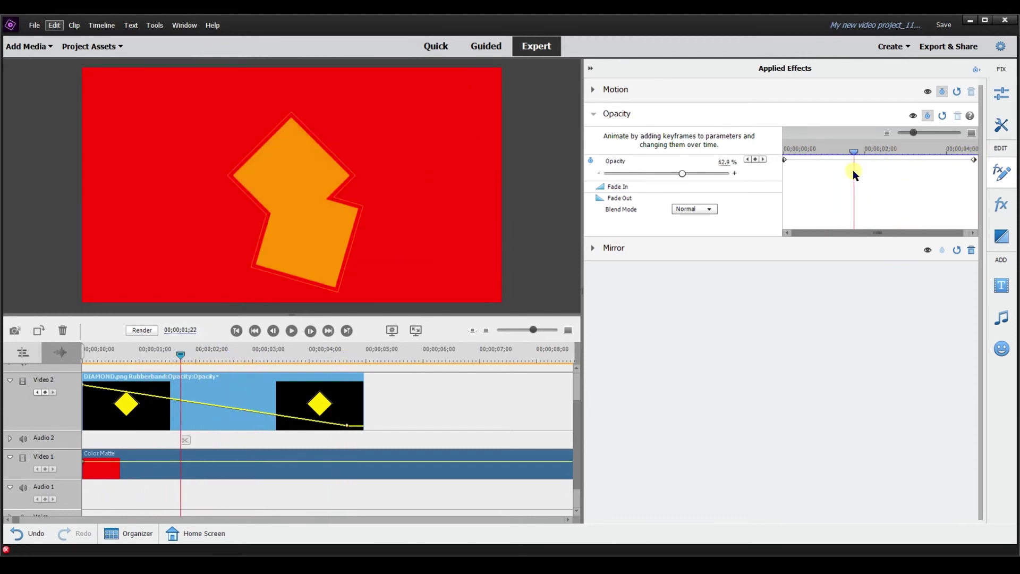
# Step: Reverse the fade by setting the first Opacity keyframe to 0% and the last one to 100%
pyautogui.click(747, 159)
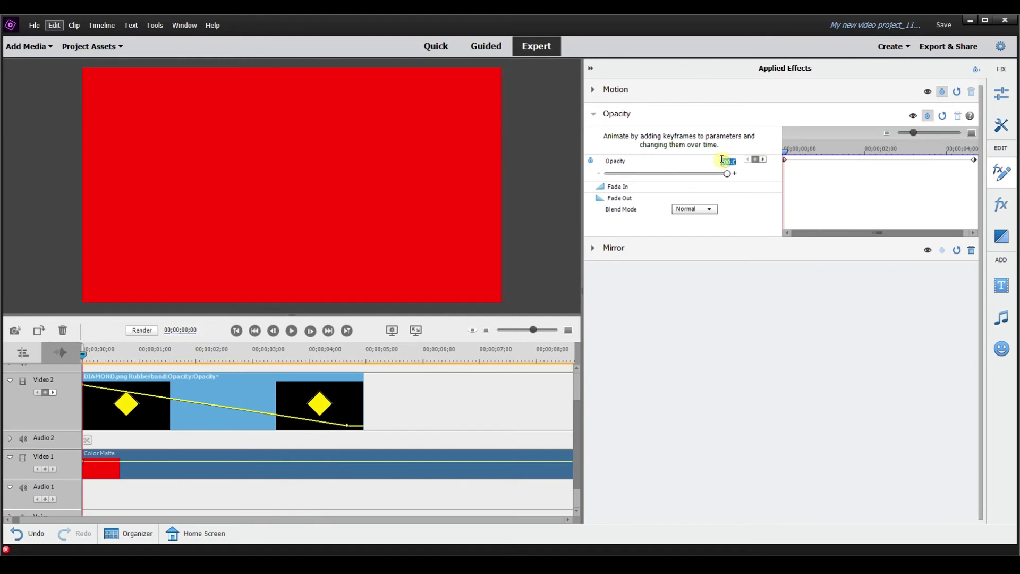
pyautogui.press('Return')
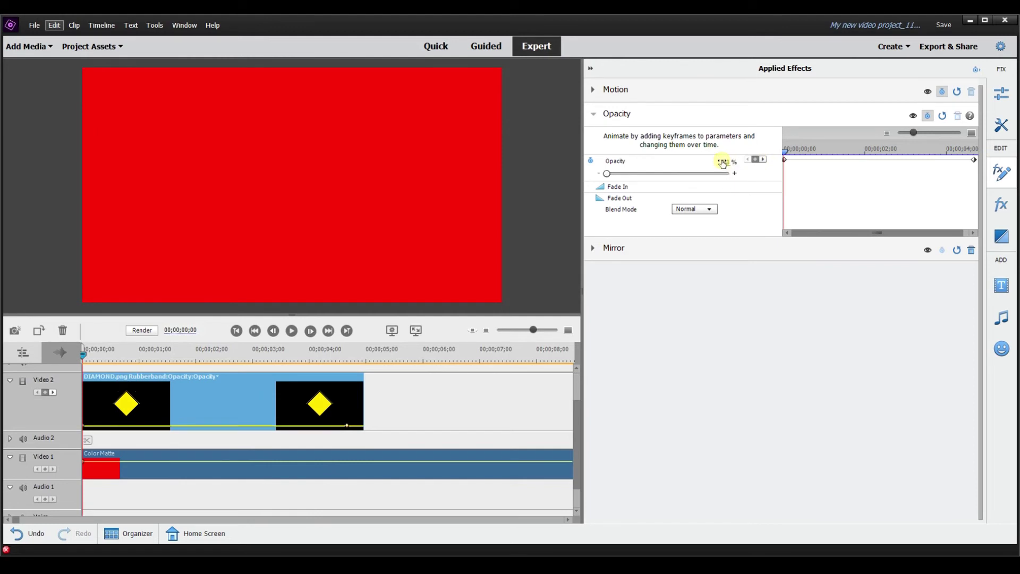
pyautogui.click(760, 160)
pyautogui.click(726, 160)
pyautogui.press('Return')
pyautogui.press('Left')
pyautogui.press('Left')
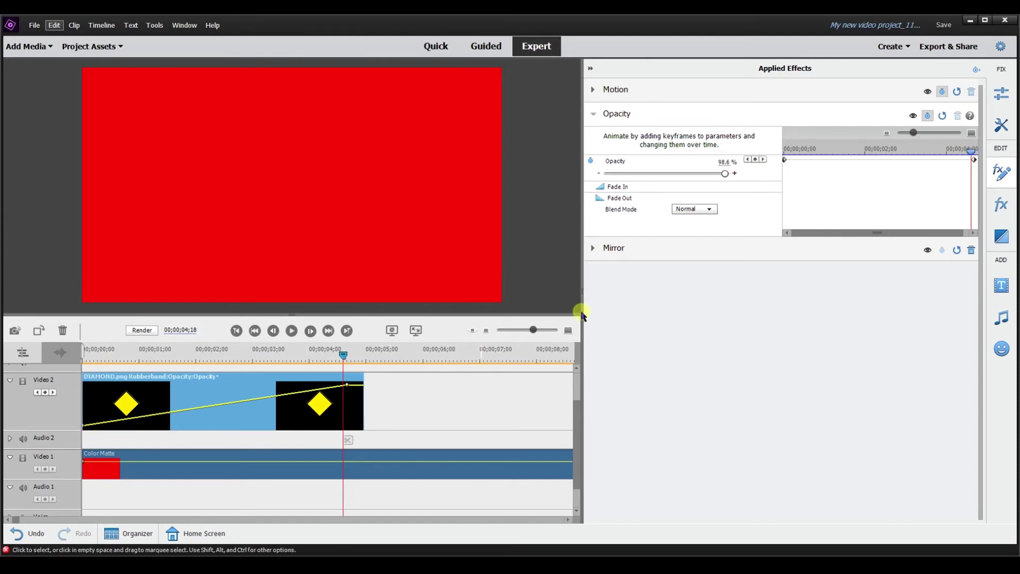
# Step: Play the fade-in from the start and move the second Opacity keyframe to just before the two-second mark
pyautogui.moveTo(967, 152); pyautogui.dragTo(769, 158)
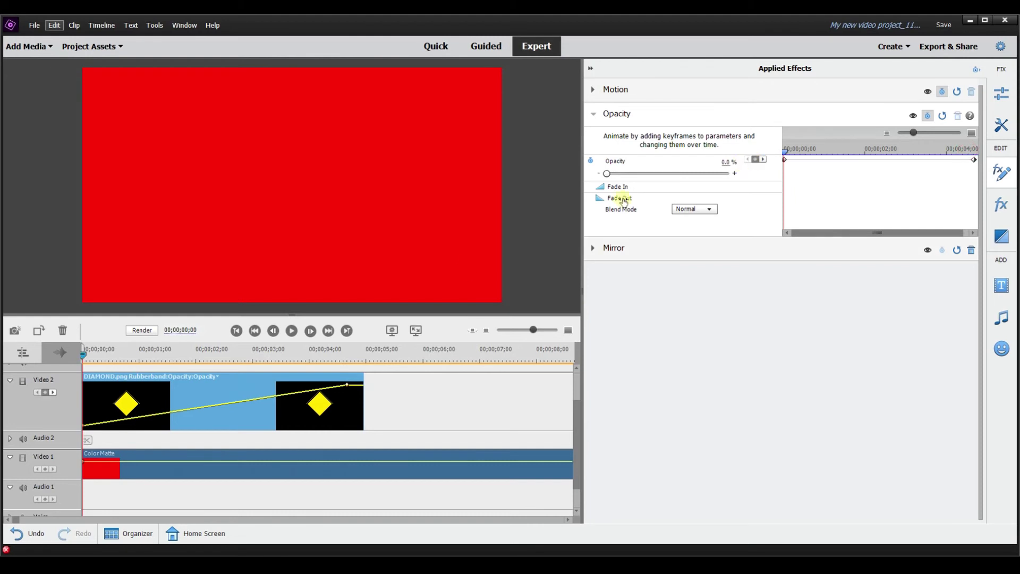
pyautogui.click(292, 331)
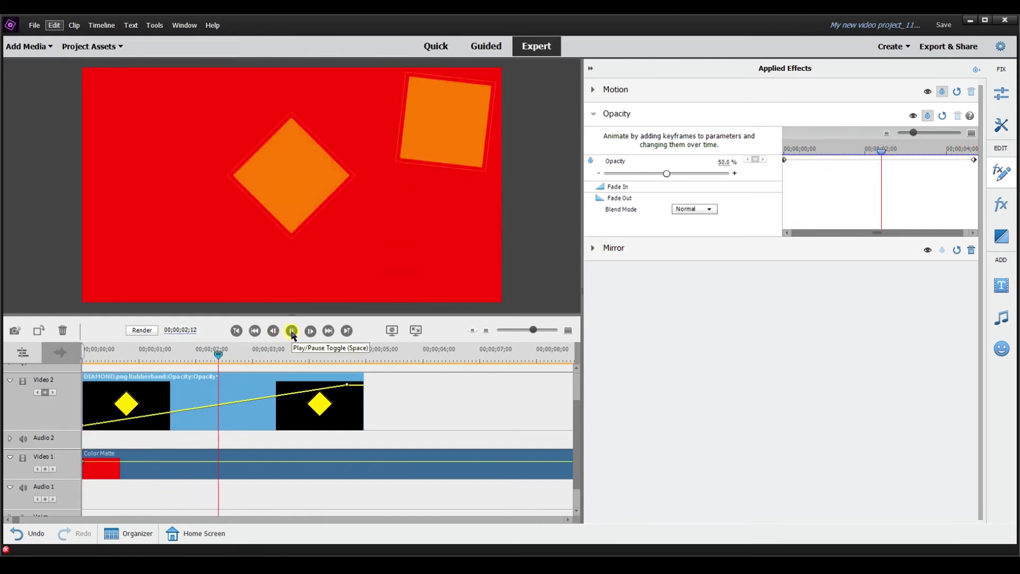
pyautogui.click(940, 153)
pyautogui.moveTo(940, 154); pyautogui.dragTo(794, 152)
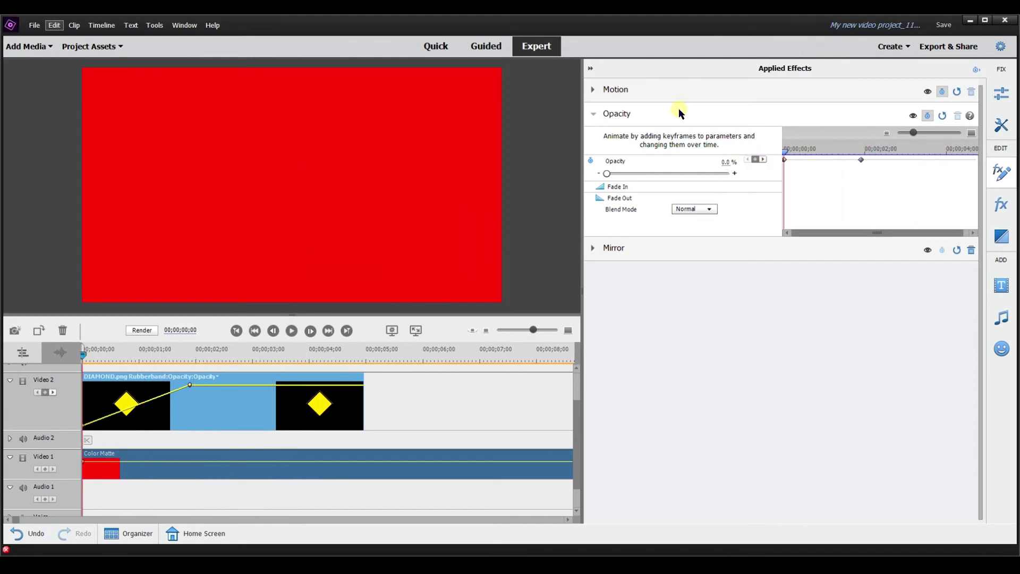
# Step: Add a Rotation keyframe of 1x359.0° at 00;00;03;06 in the Motion settings and play the clip from the start
pyautogui.click(651, 91)
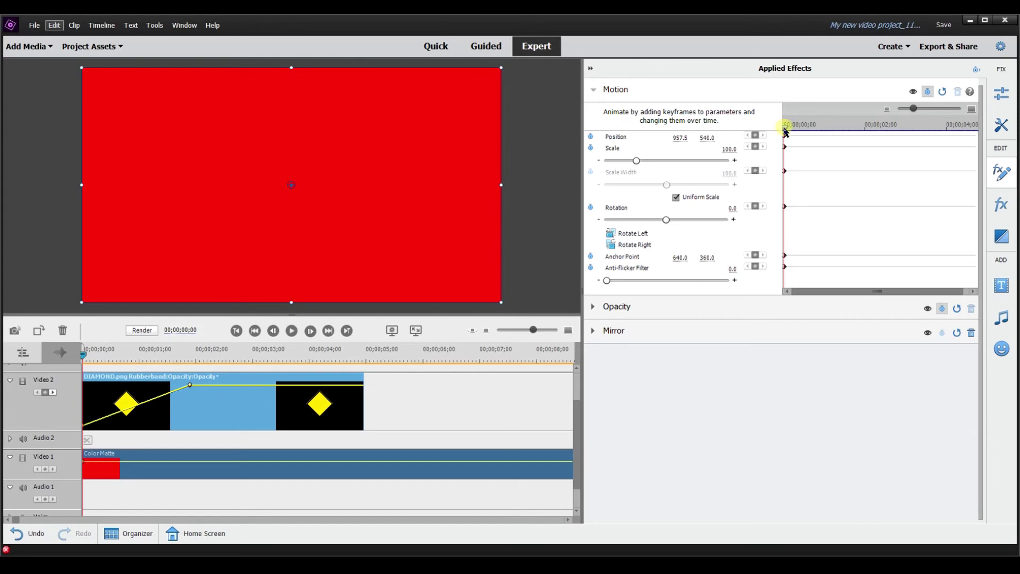
pyautogui.moveTo(785, 131); pyautogui.dragTo(907, 128)
pyautogui.moveTo(665, 220); pyautogui.dragTo(669, 220)
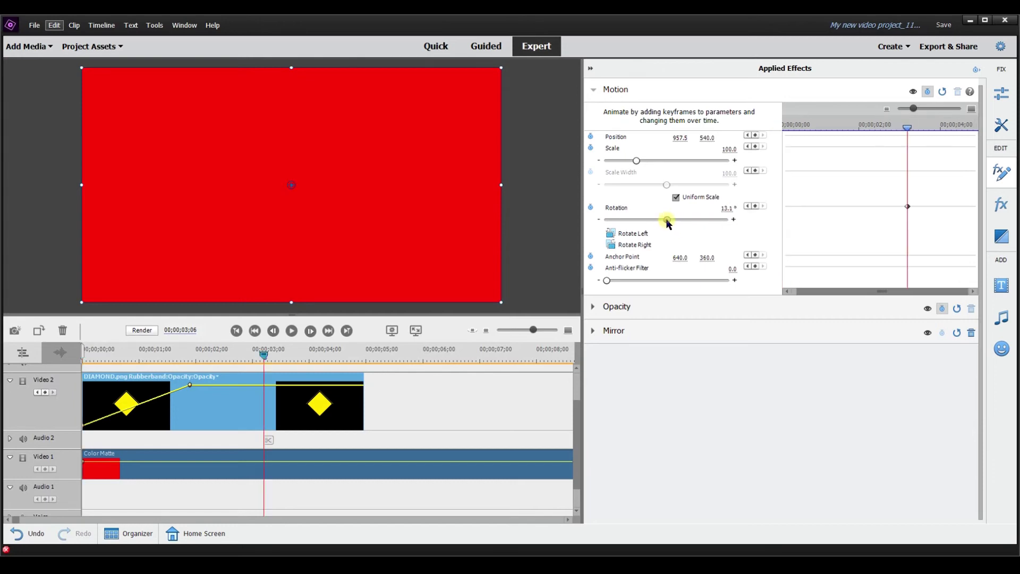
pyautogui.press('Home')
pyautogui.click(291, 331)
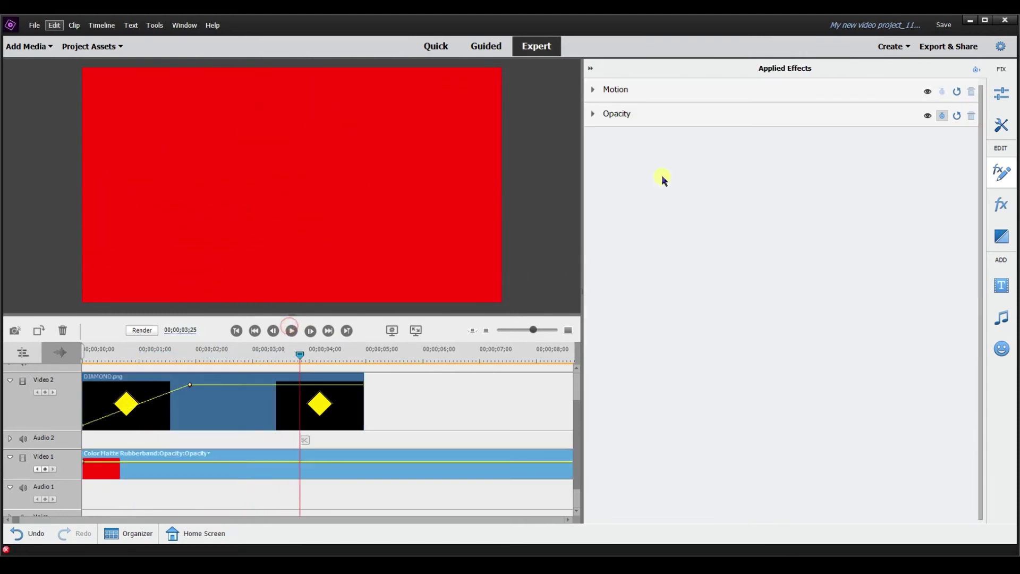
# Step: Animate the diamond clip's Scale with keyframes of 0.0 at the start and 100.0 at 00;00;03;06
pyautogui.click(672, 95)
pyautogui.press('Home')
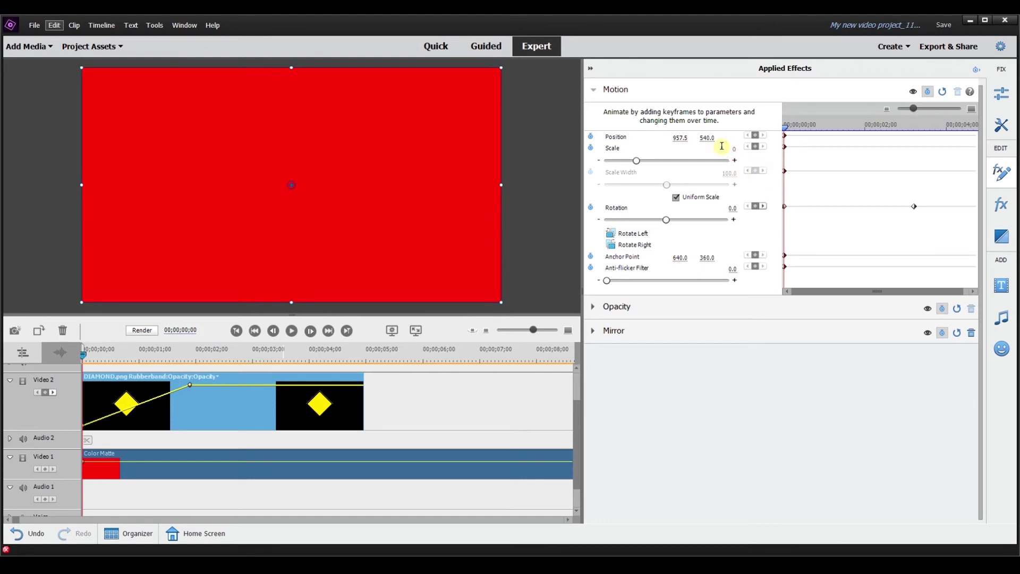
pyautogui.click(755, 147)
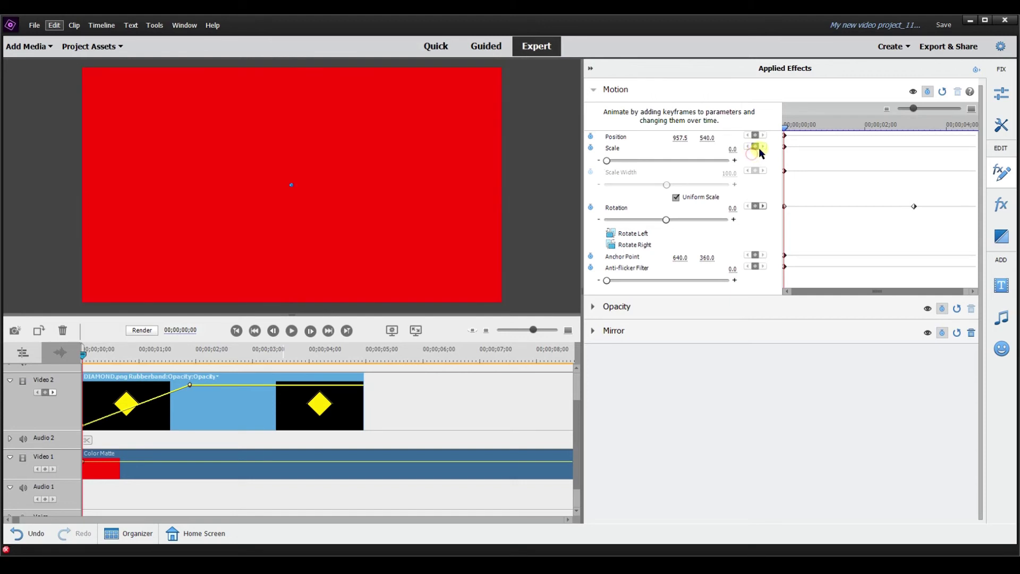
pyautogui.click(785, 128)
pyautogui.click(763, 206)
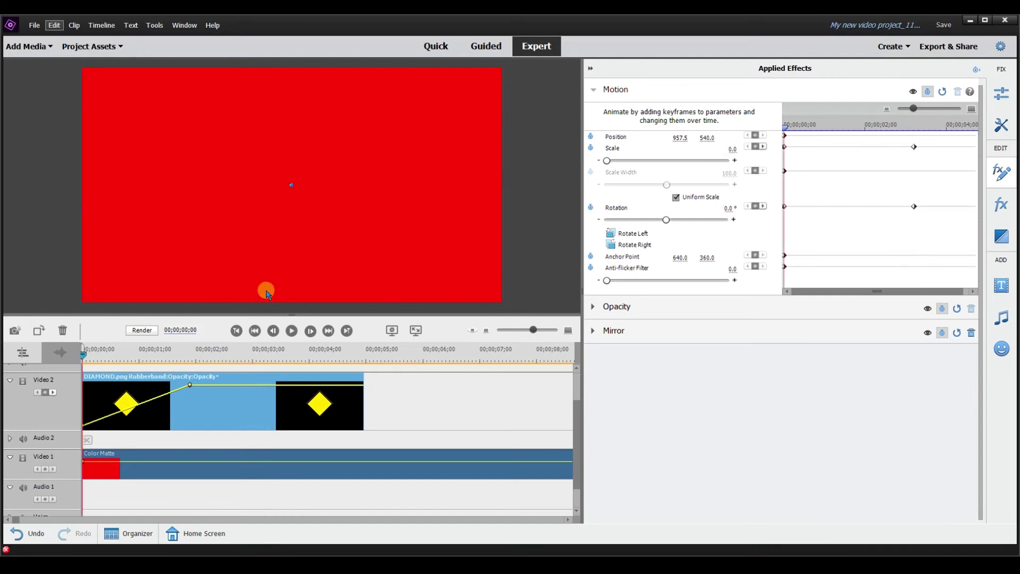
# Step: Play the combined animation and scrub from the clip's start to the Scale and Rotation keyframes at 00;00;03;06
pyautogui.click(292, 331)
pyautogui.click(292, 331)
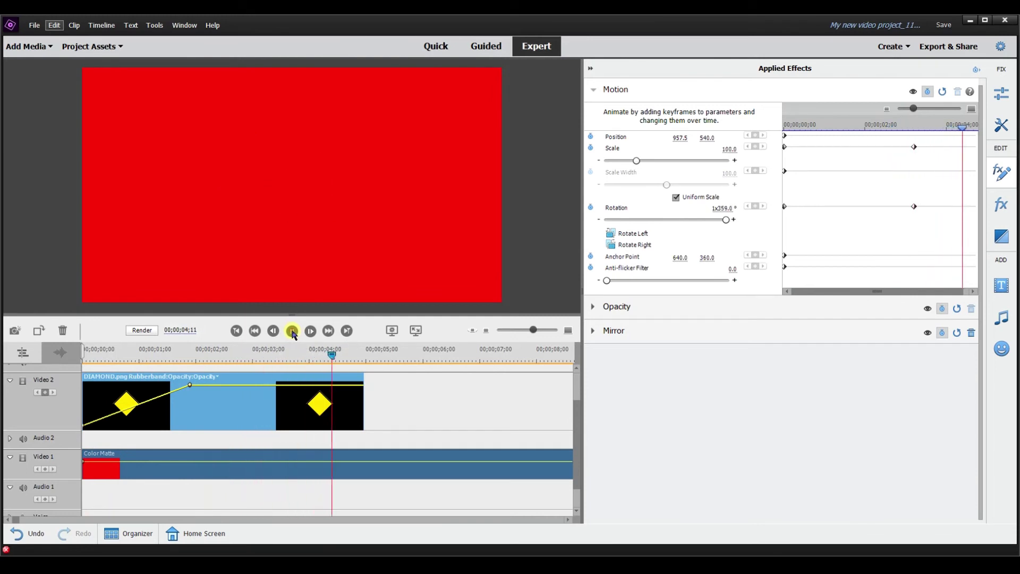
pyautogui.moveTo(975, 131); pyautogui.dragTo(751, 135)
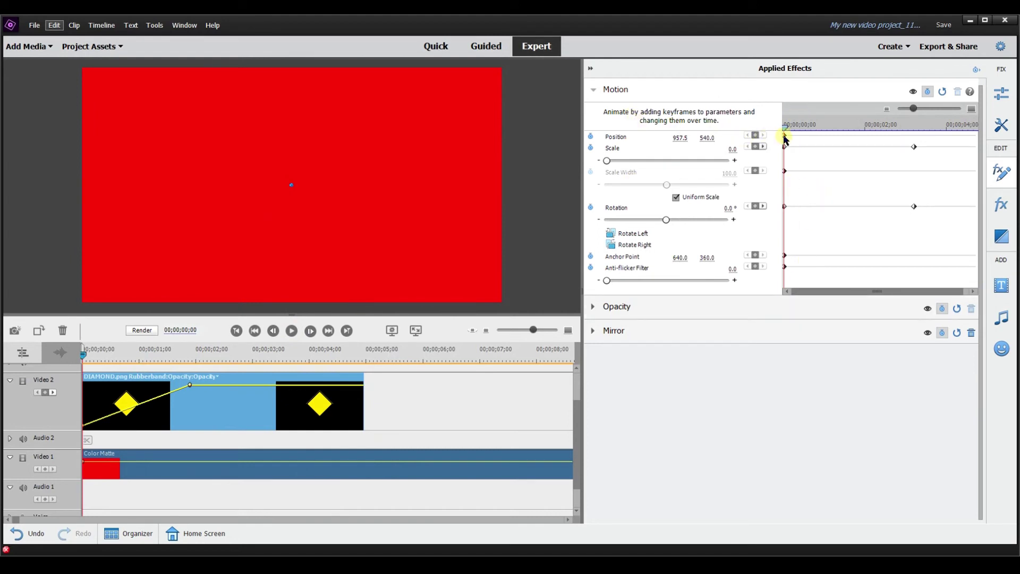
pyautogui.moveTo(786, 130); pyautogui.dragTo(914, 128)
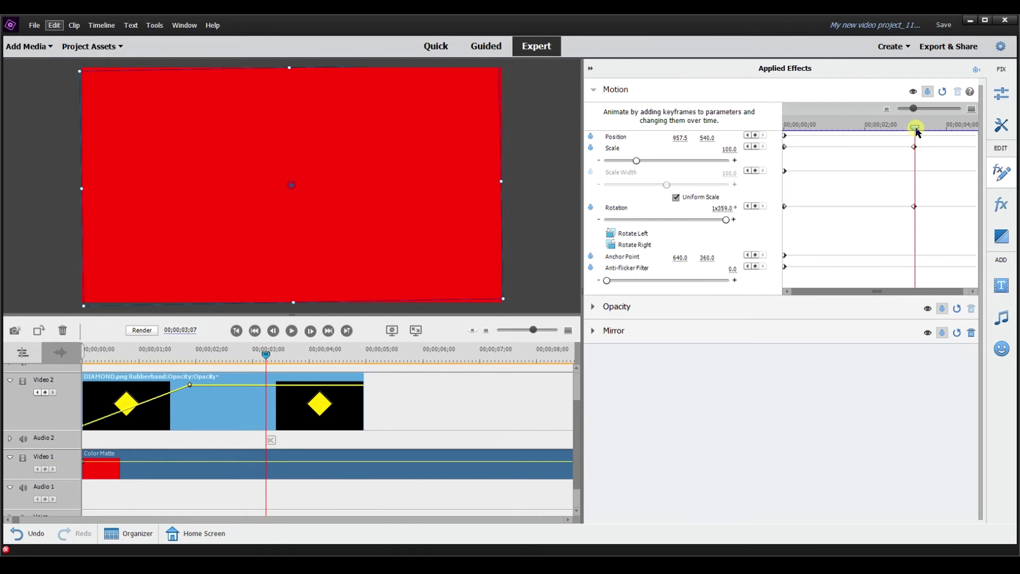
pyautogui.moveTo(914, 130); pyautogui.dragTo(914, 130)
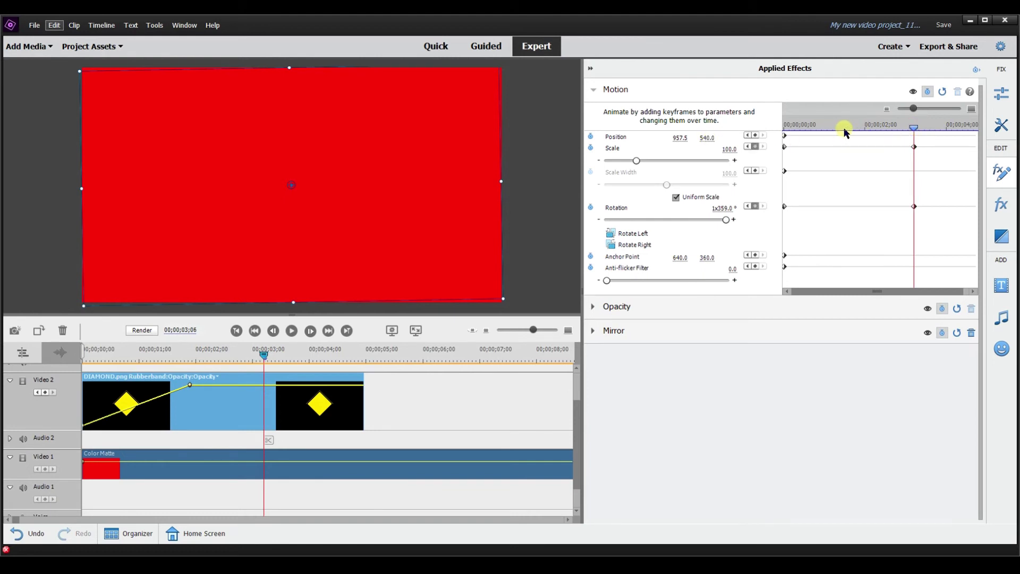
# Step: Add a Position keyframe at 00;00;02;12 by moving the diamond clip right to 1123.1, 540.0
pyautogui.moveTo(914, 129); pyautogui.dragTo(881, 136)
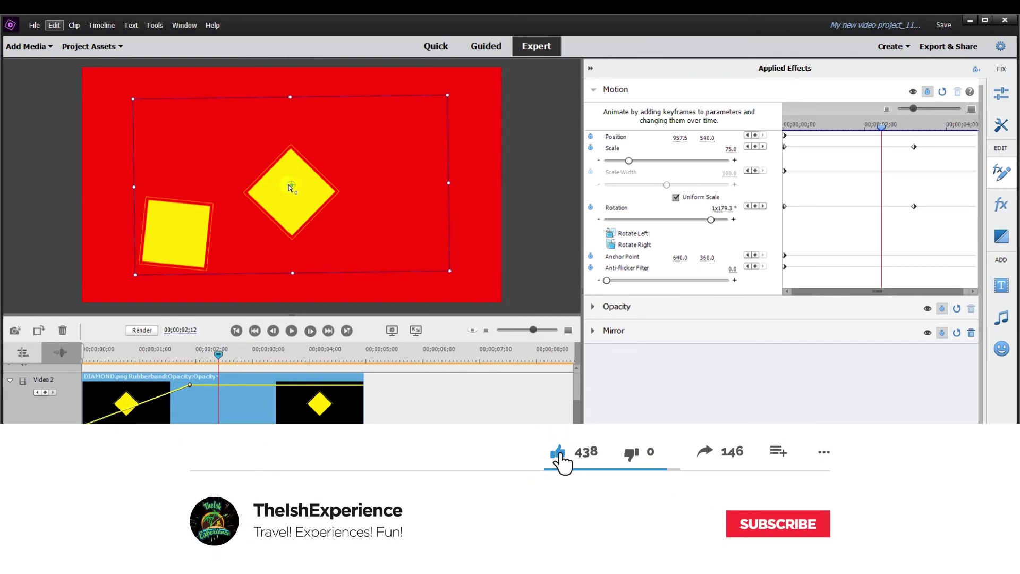
pyautogui.moveTo(274, 194); pyautogui.dragTo(311, 194)
pyautogui.click(839, 127)
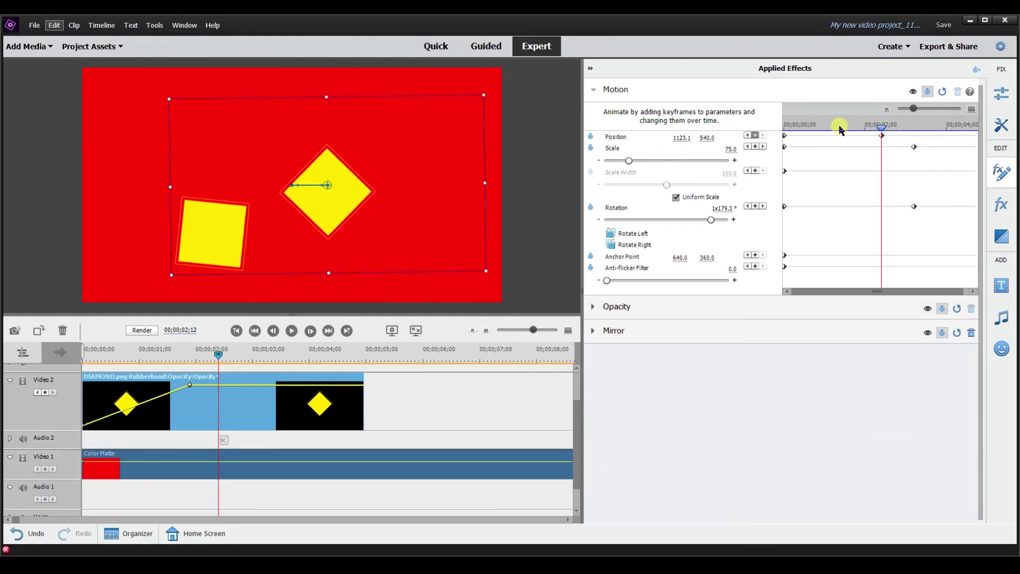
# Step: Set the Mirror's horizontal Reflection Center to 850.0 and return to the Motion settings
pyautogui.click(652, 330)
pyautogui.moveTo(675, 186); pyautogui.dragTo(683, 184)
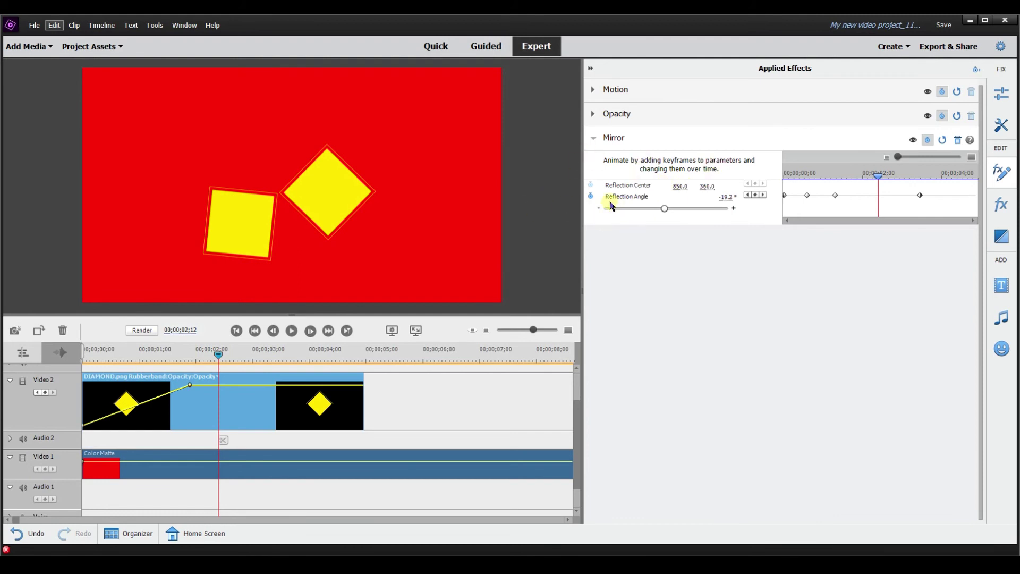
pyautogui.click(649, 91)
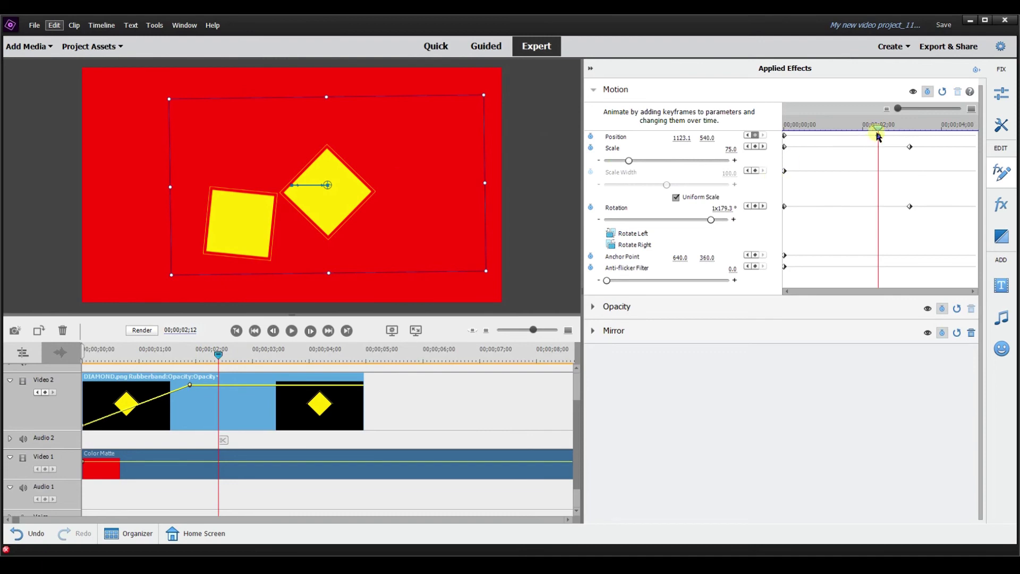
# Step: Move the second Position keyframe to 00;00;03;06, in line with the Scale and Rotation keyframes
pyautogui.moveTo(877, 131); pyautogui.dragTo(909, 139)
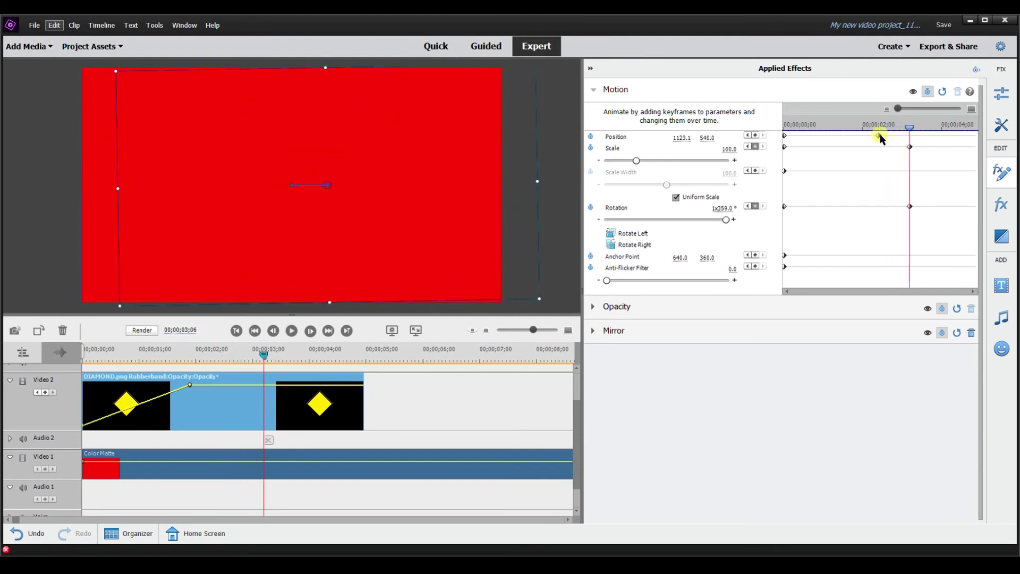
pyautogui.click(878, 135)
pyautogui.moveTo(897, 137); pyautogui.dragTo(909, 135)
# Step: Create a diagonal motion path with Position 2075.7, 1129.4 at the start and -118.6, -34.6 at the second keyframe
pyautogui.press('Home')
pyautogui.moveTo(308, 191); pyautogui.dragTo(106, 93)
pyautogui.moveTo(73, 62)
pyautogui.mouseDown()
pyautogui.moveTo(148, 87)
pyautogui.moveTo(449, 268)
pyautogui.moveTo(546, 307)
pyautogui.mouseUp()
pyautogui.moveTo(182, 130); pyautogui.dragTo(162, 114)
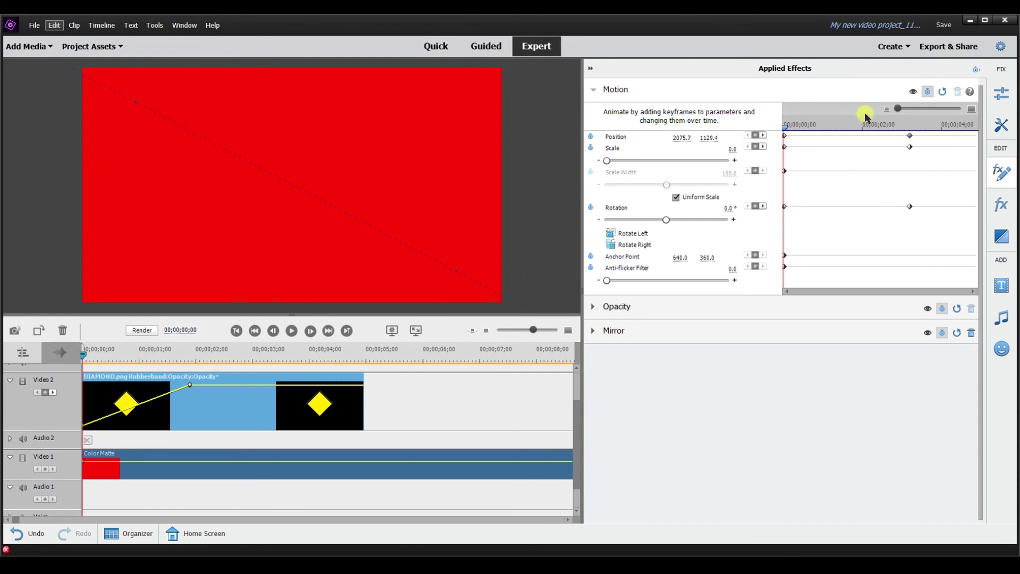
# Step: Play the finished animation, review the Opacity, Mirror and Motion keyframes, and scrub from the start past the last Motion keyframes
pyautogui.moveTo(785, 130); pyautogui.dragTo(756, 159)
pyautogui.click(292, 331)
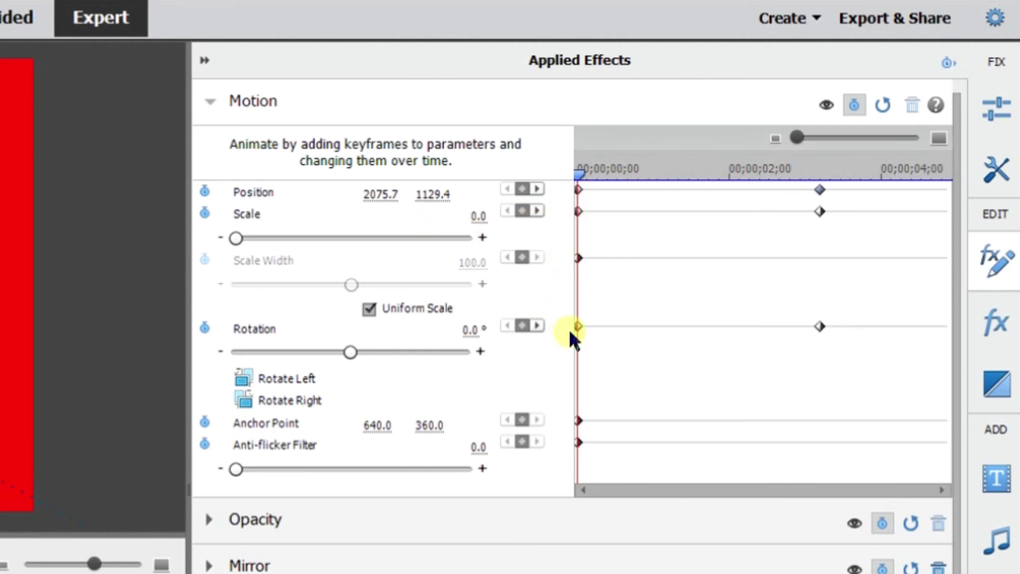
pyautogui.click(413, 530)
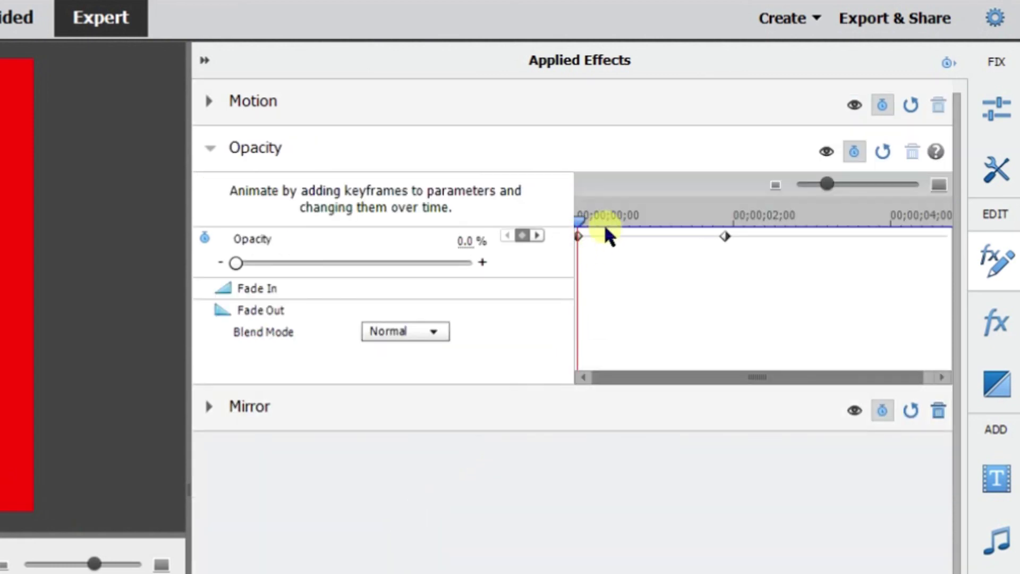
pyautogui.click(418, 426)
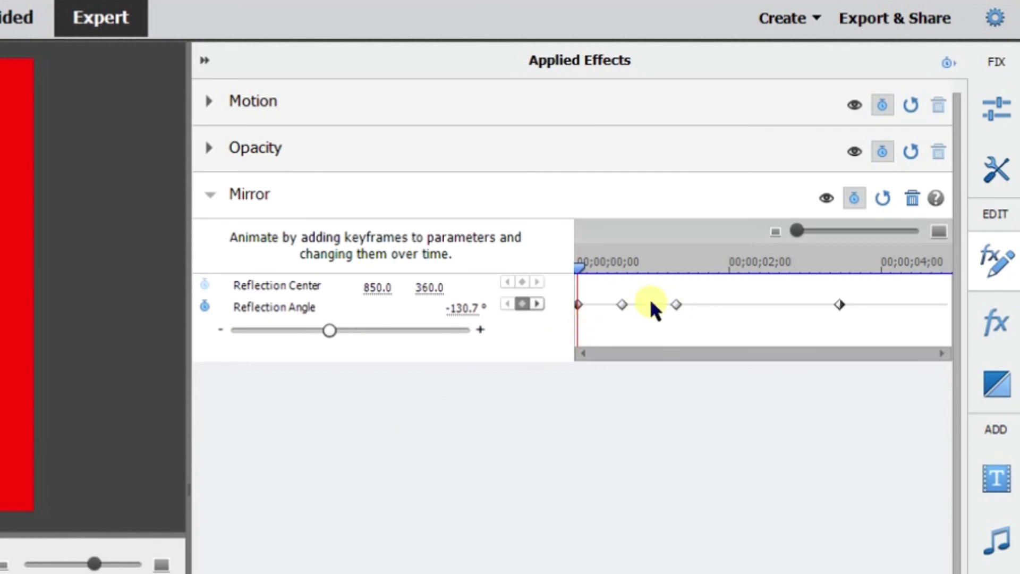
pyautogui.click(397, 112)
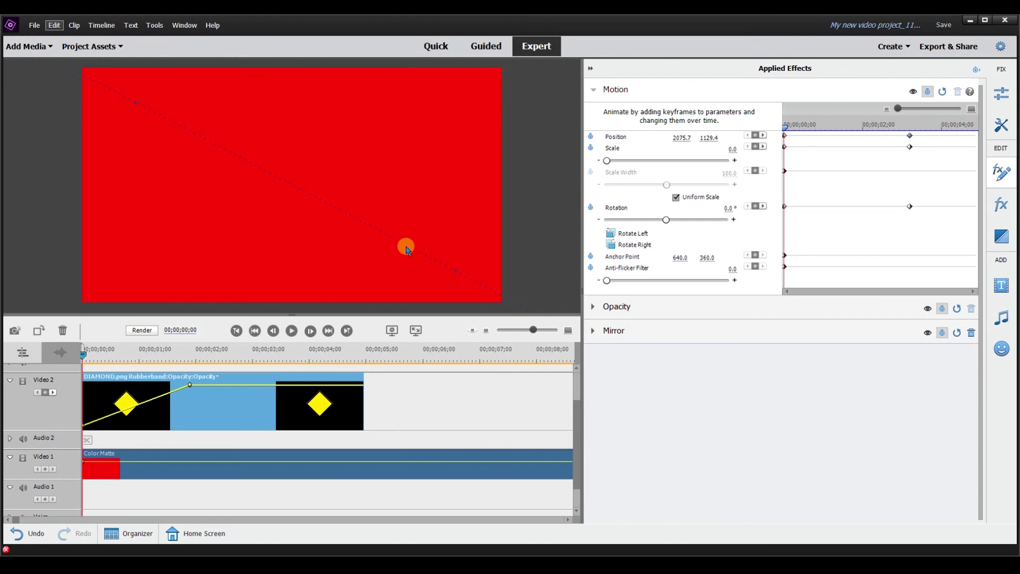
pyautogui.click(794, 126)
pyautogui.moveTo(795, 131); pyautogui.dragTo(919, 154)
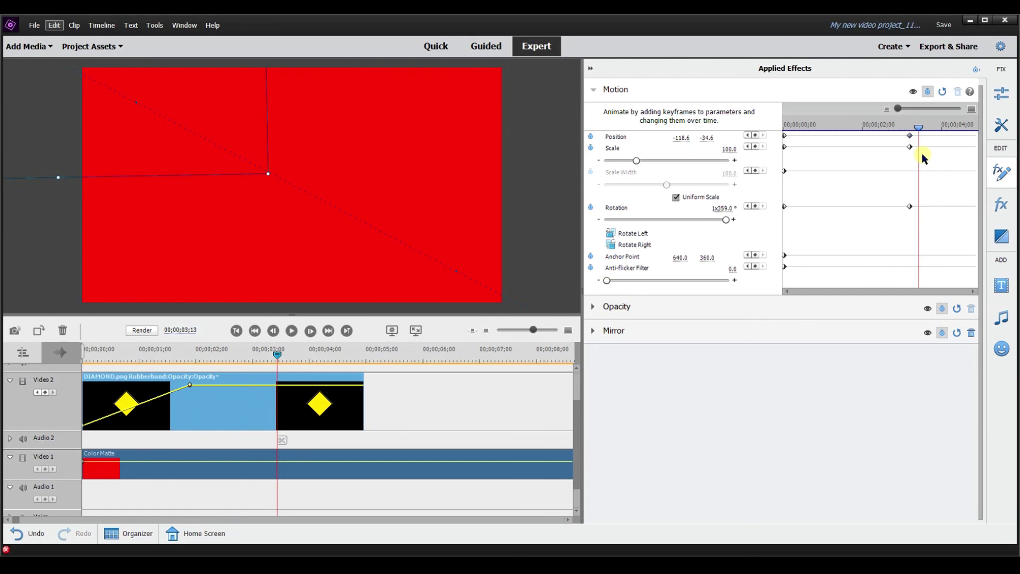